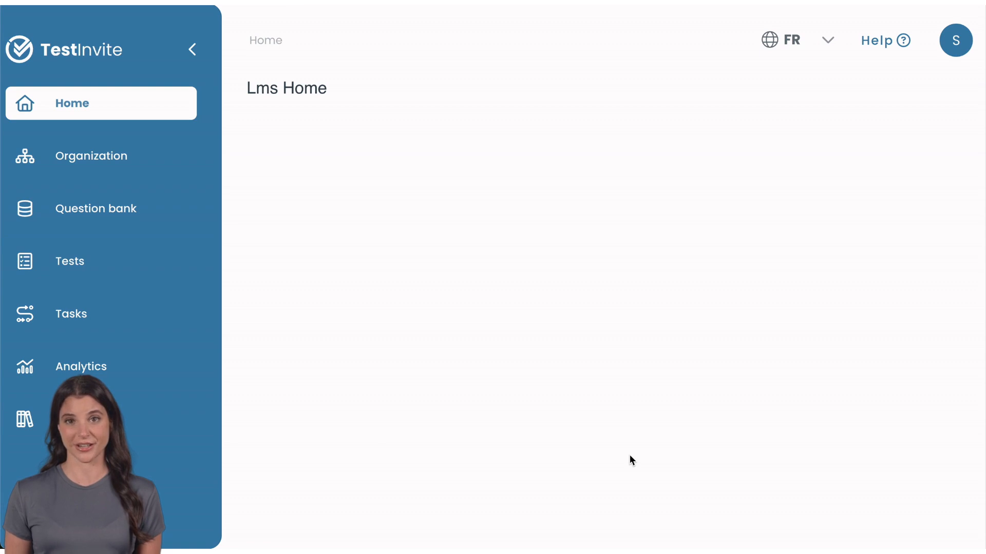
# Step: Start a new test named "Multiple choice test" and name its first section "Vocabulary"
pyautogui.click(144, 272)
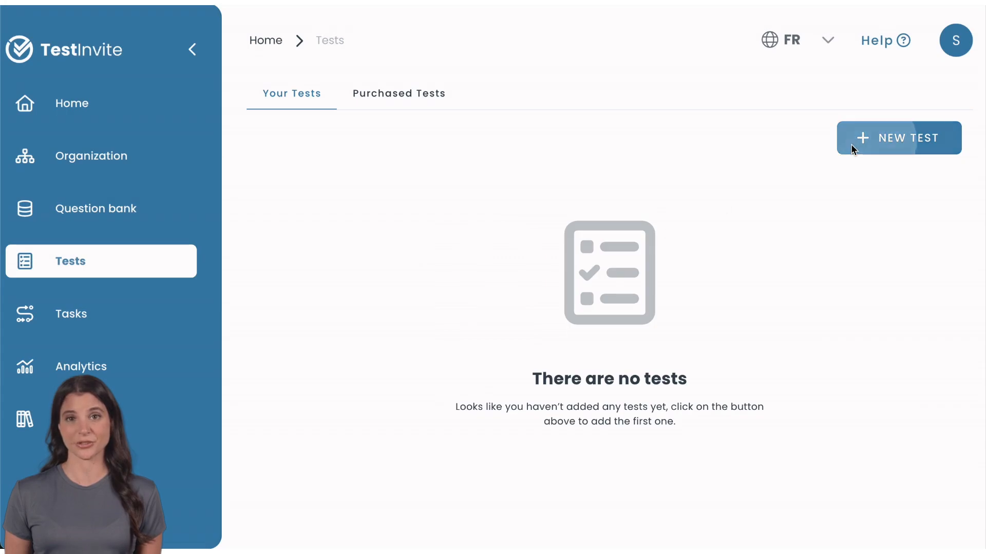
pyautogui.click(853, 145)
pyautogui.click(787, 184)
pyautogui.write('Multiple choice test')
pyautogui.click(738, 269)
pyautogui.click(680, 402)
pyautogui.write('Vocabulary')
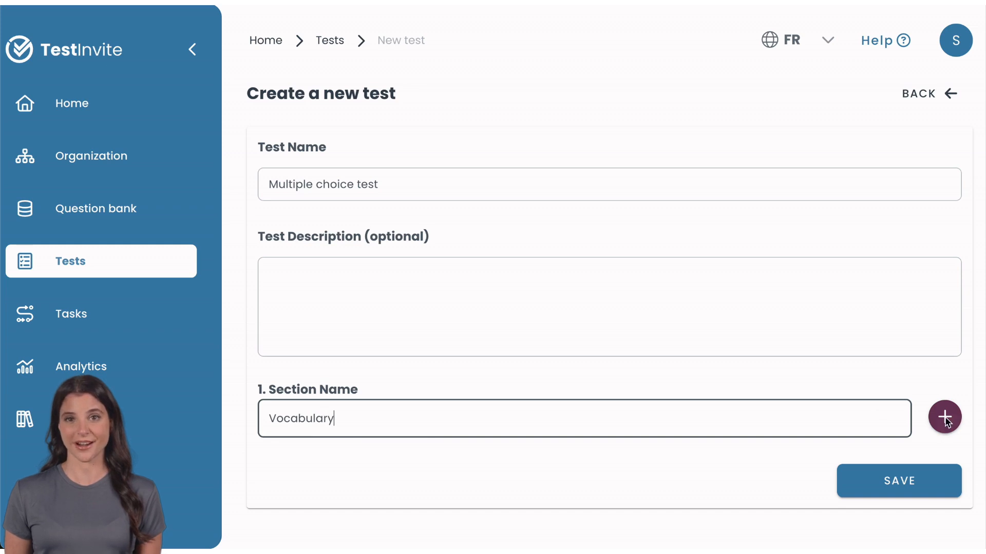
# Step: Add a second section named "Grammar" and save the new test
pyautogui.click(947, 421)
pyautogui.click(748, 502)
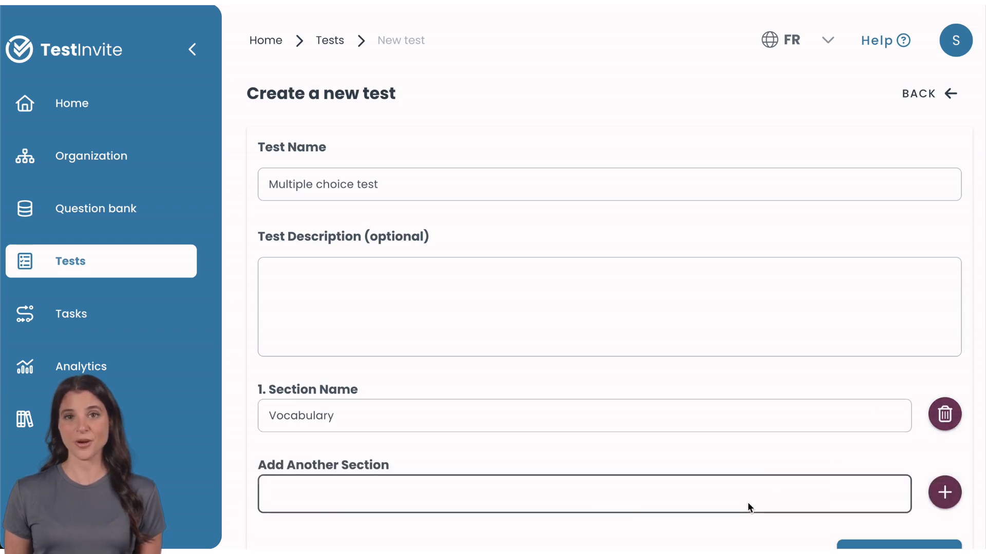
pyautogui.write('Grammar')
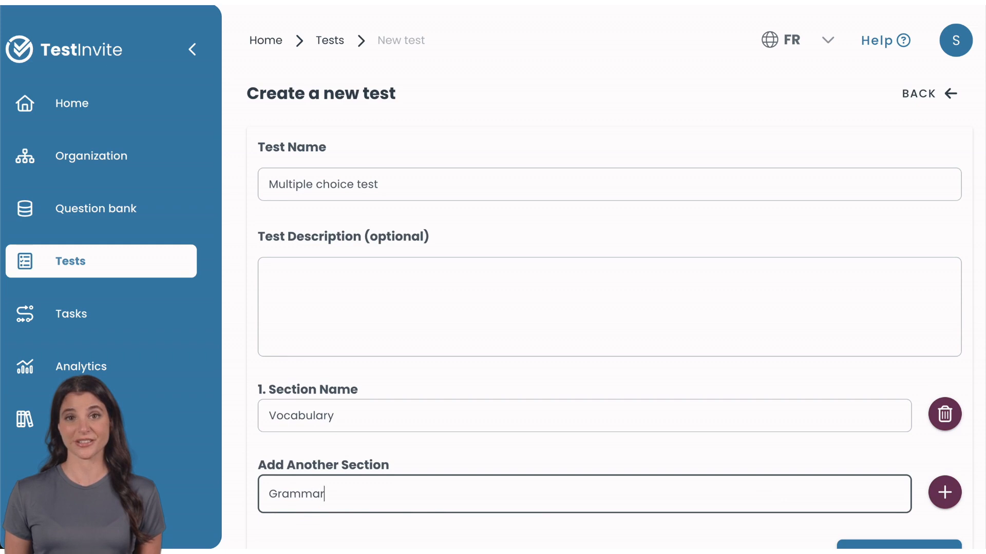
pyautogui.scroll(-1, 610, 275)
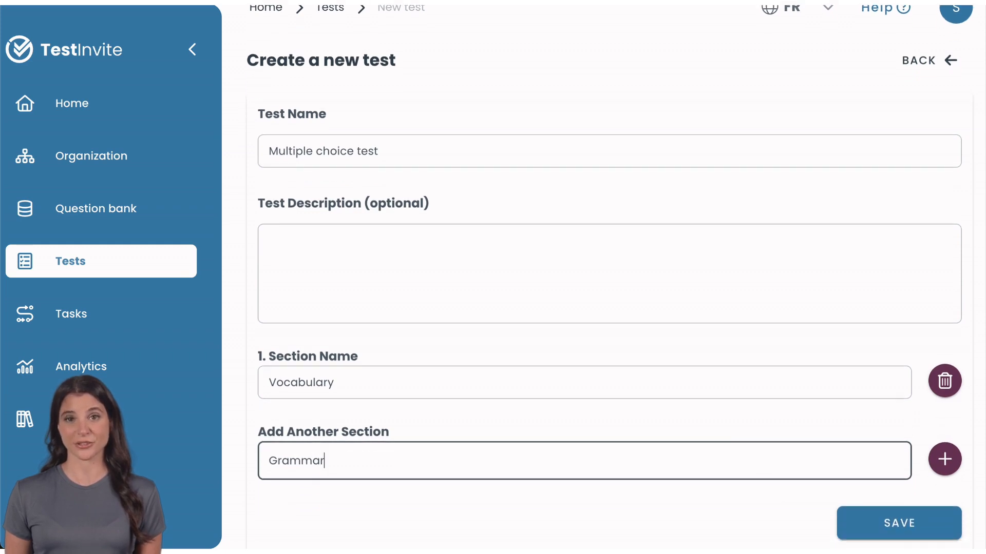
pyautogui.click(908, 533)
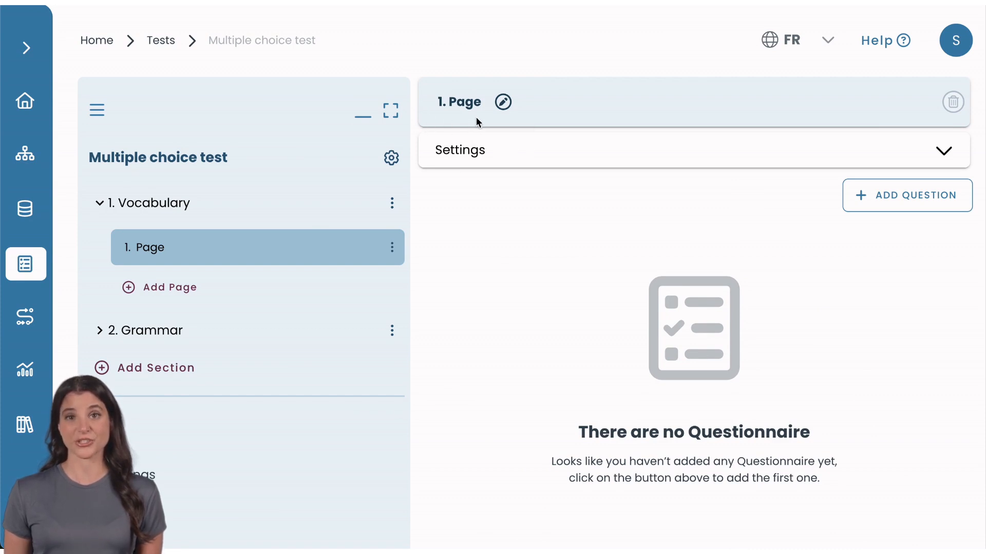
# Step: Rename the page in the Vocabulary section to "Usage in context"
pyautogui.click(504, 101)
pyautogui.write('U')
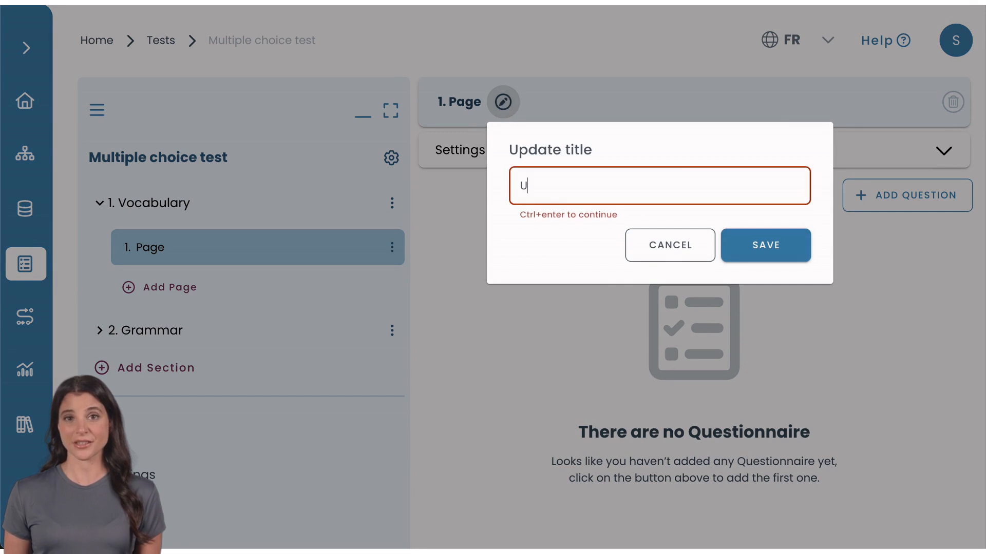
pyautogui.write('sage in context')
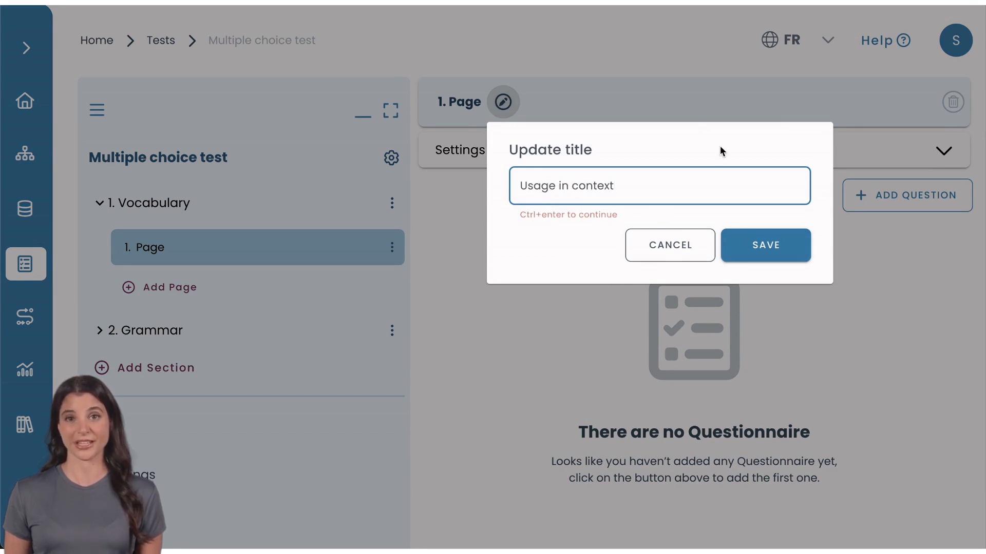
pyautogui.click(748, 253)
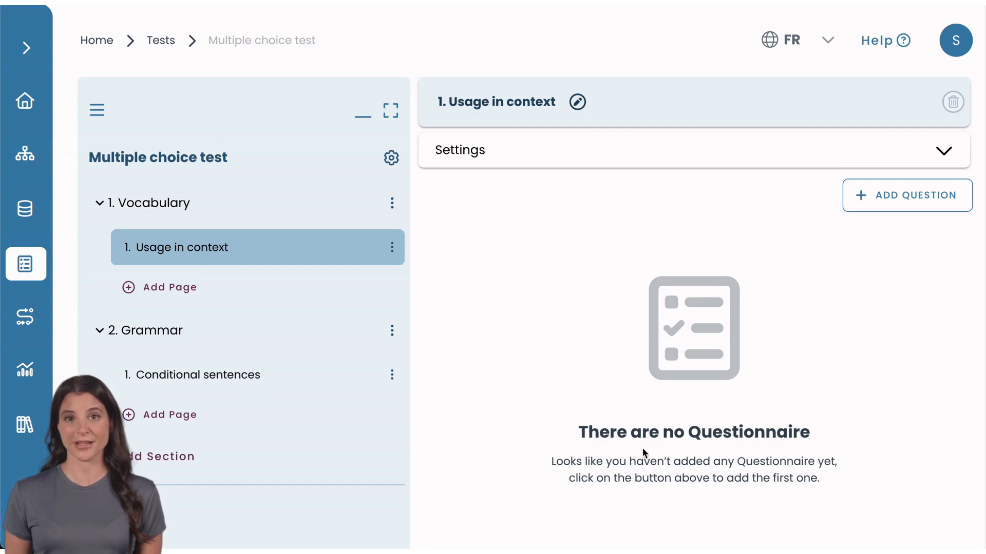
# Step: Create a multiple choice question, "Despite facing numerous setbacks, the team remained ___.", with choices discouraged, indifferent, determined and nervous
pyautogui.click(876, 199)
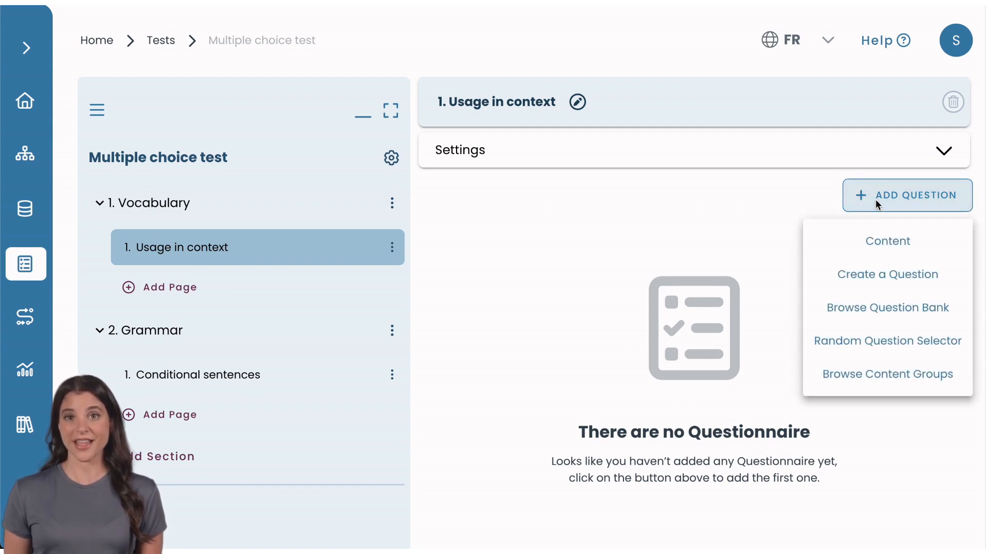
pyautogui.click(867, 274)
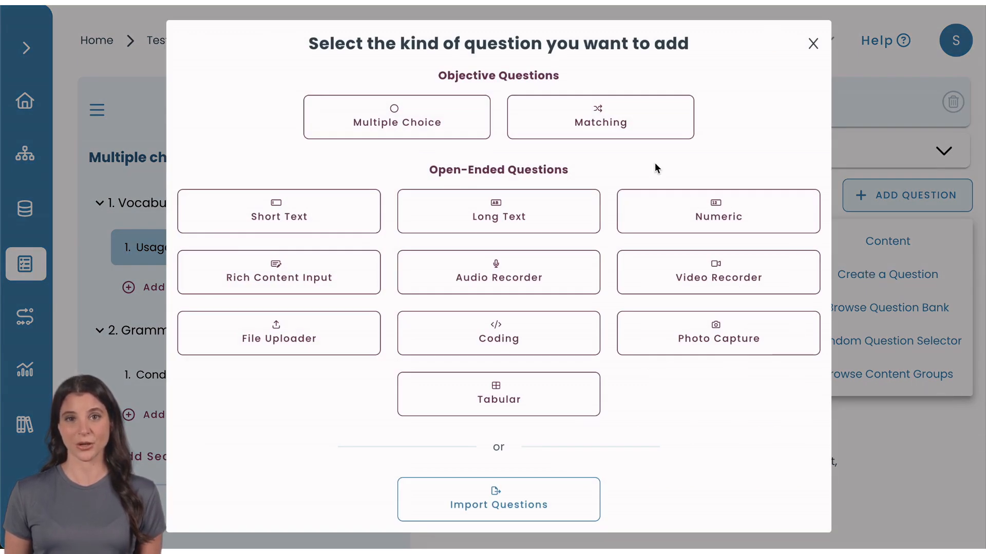
pyautogui.click(364, 120)
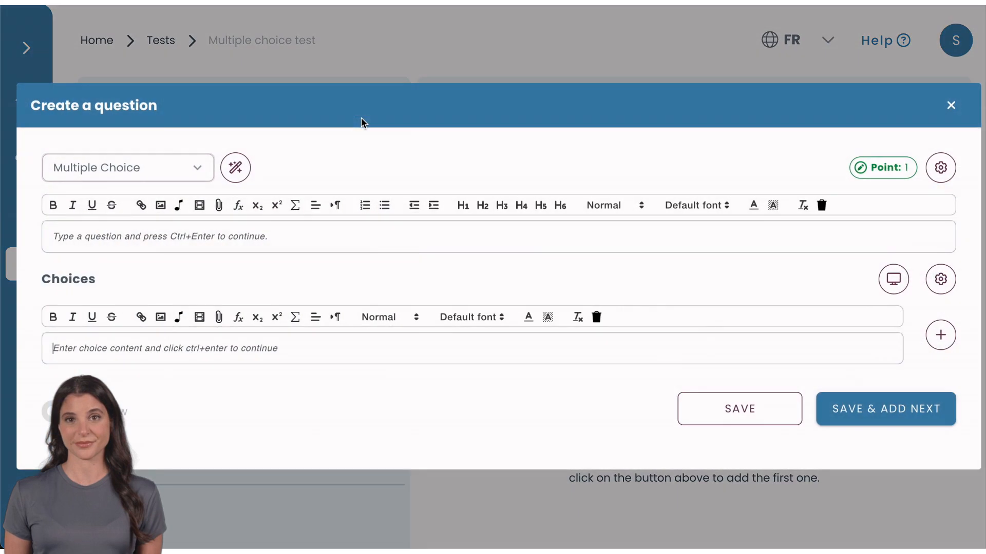
pyautogui.click(209, 240)
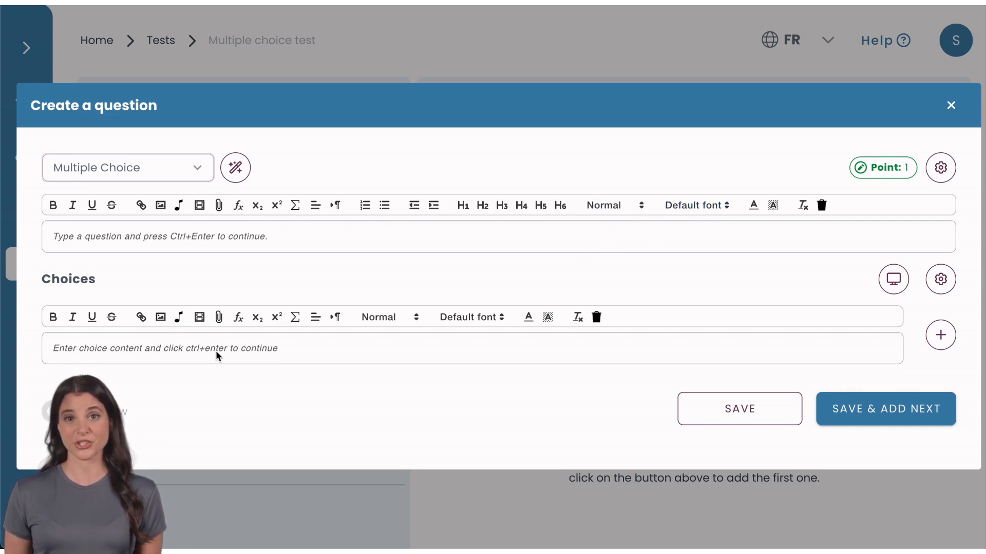
pyautogui.click(279, 350)
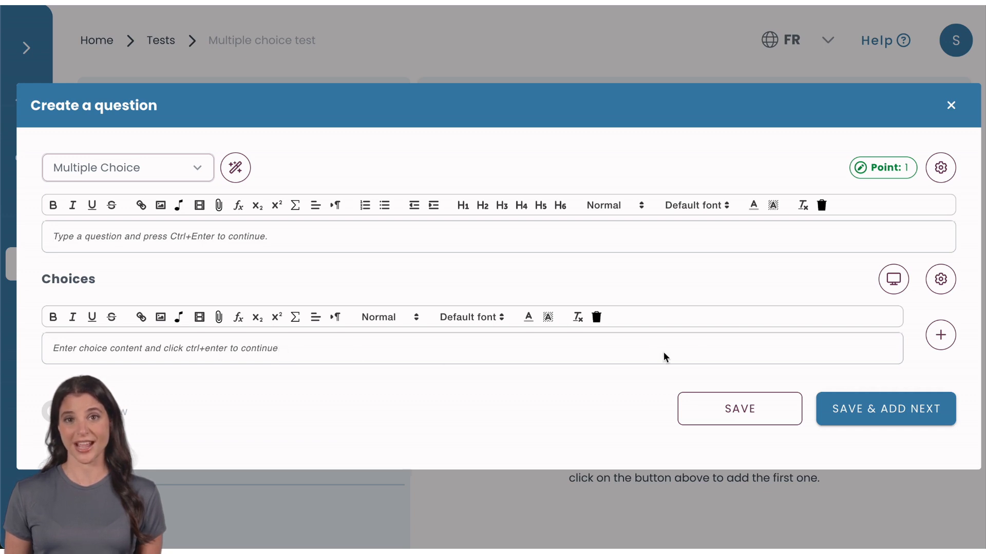
pyautogui.click(936, 348)
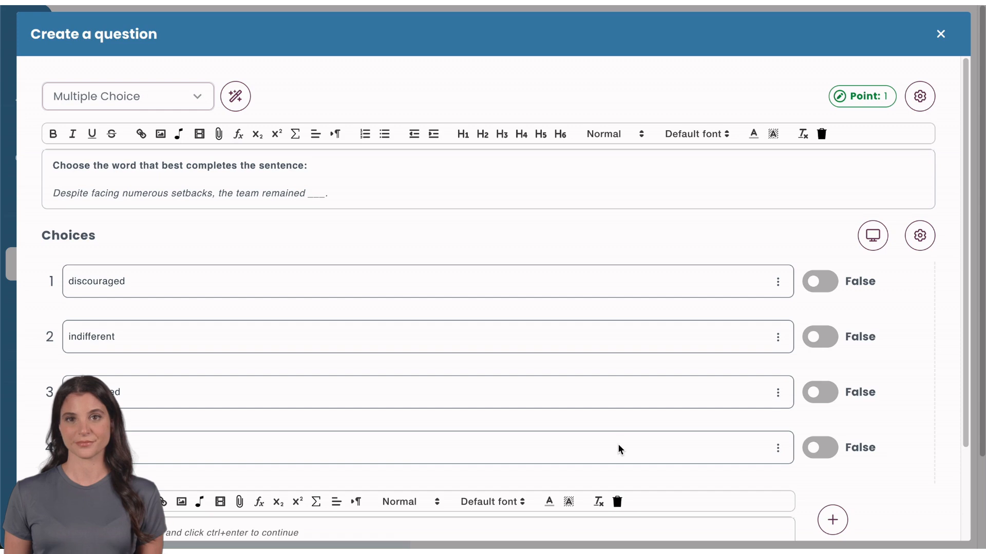
# Step: Mark "determined" as the only true choice, setting "indifferent" back to false after trying it as a second correct answer
pyautogui.scroll(-1, 618, 445)
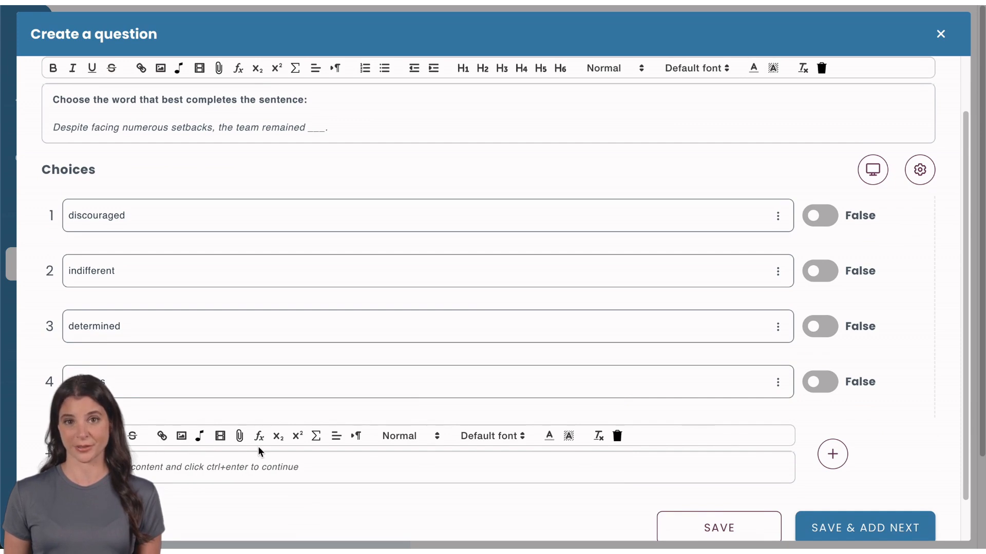
pyautogui.scroll(2, 259, 451)
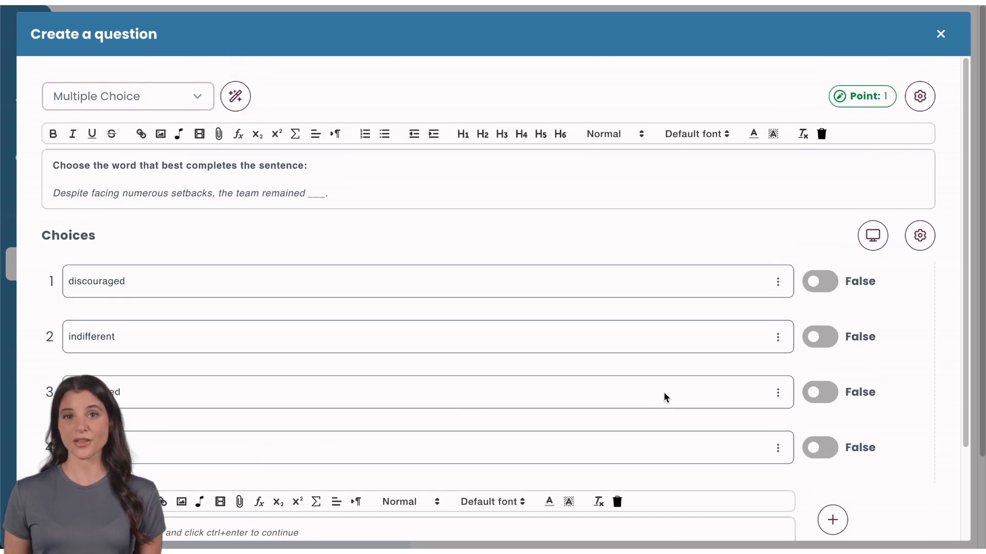
pyautogui.click(824, 393)
pyautogui.click(824, 393)
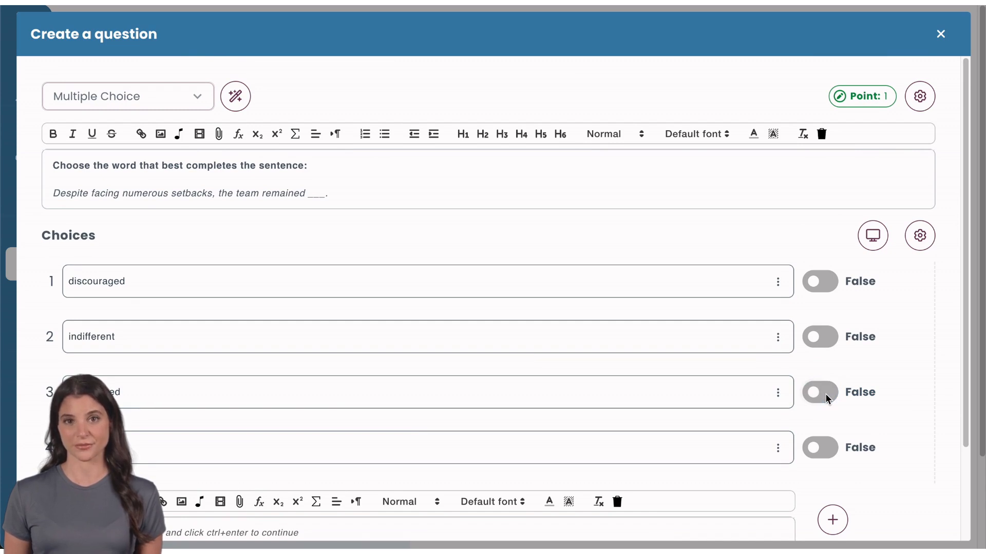
pyautogui.click(824, 336)
pyautogui.click(826, 392)
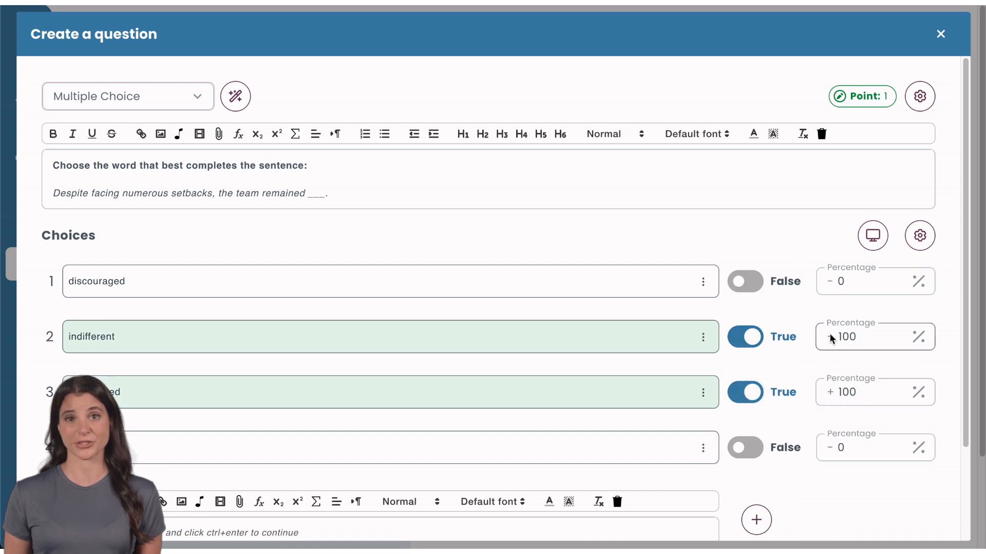
pyautogui.click(747, 342)
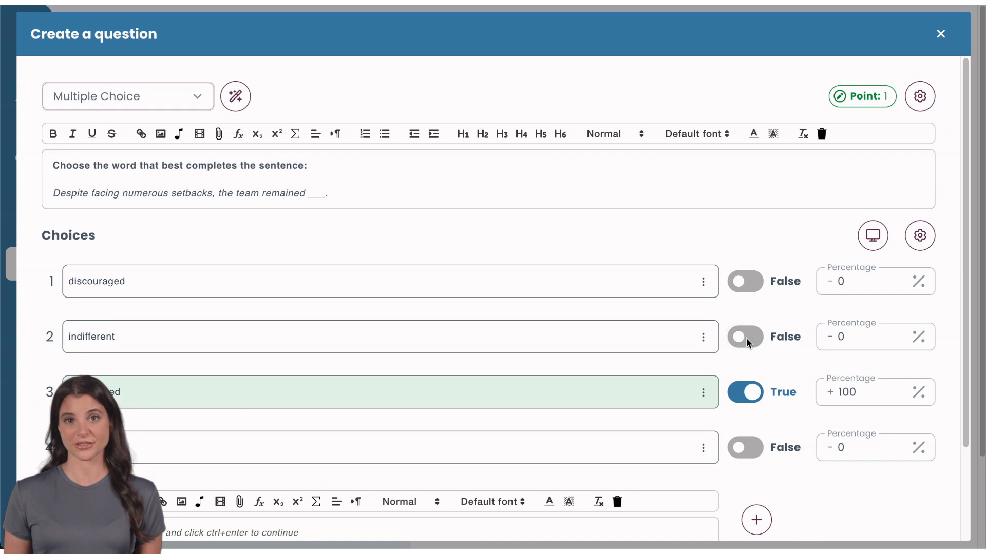
# Step: Set the choices to a maximum selection of 2 with partial scoring and shuffled choices, and save these settings
pyautogui.click(920, 236)
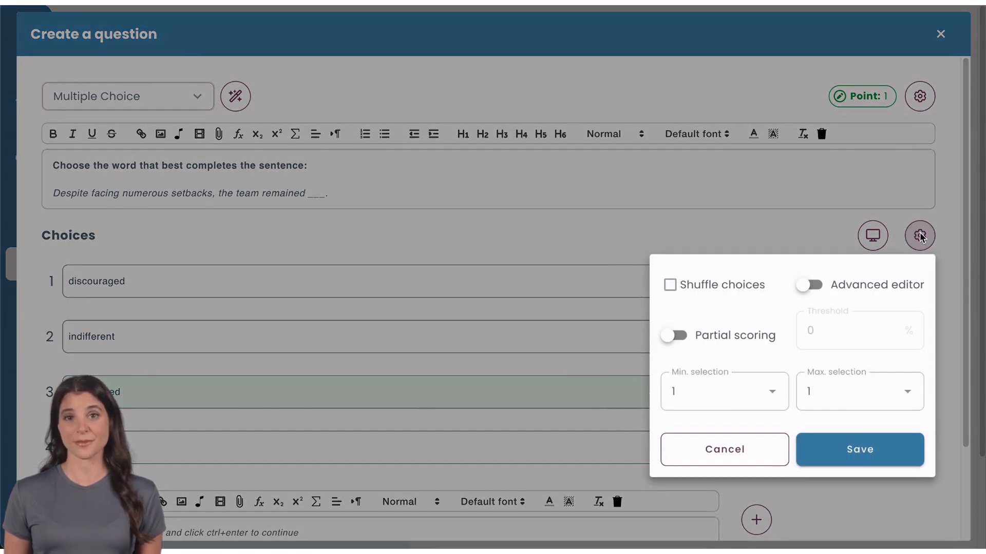
pyautogui.click(770, 385)
pyautogui.click(836, 396)
pyautogui.click(835, 397)
pyautogui.click(831, 287)
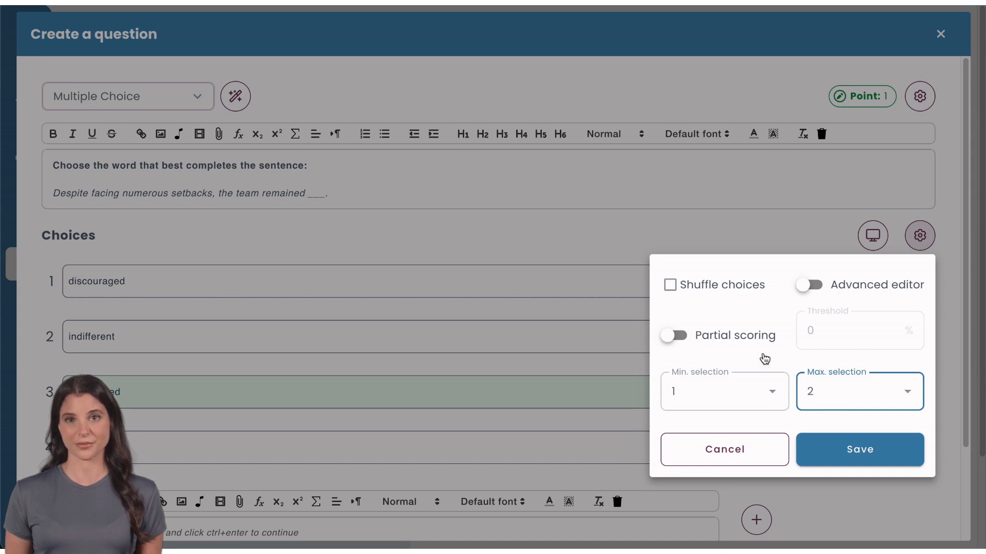
pyautogui.click(676, 336)
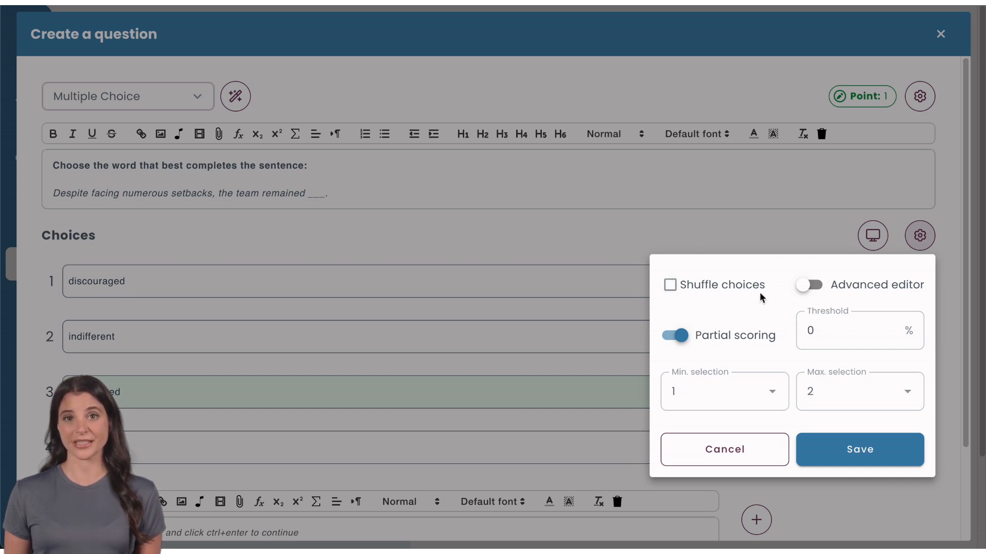
pyautogui.click(670, 286)
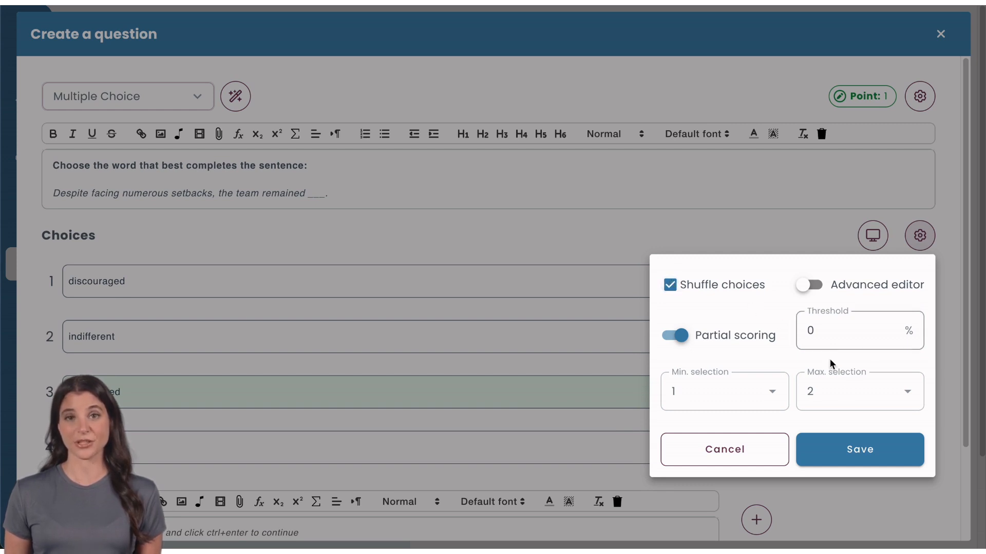
pyautogui.click(856, 455)
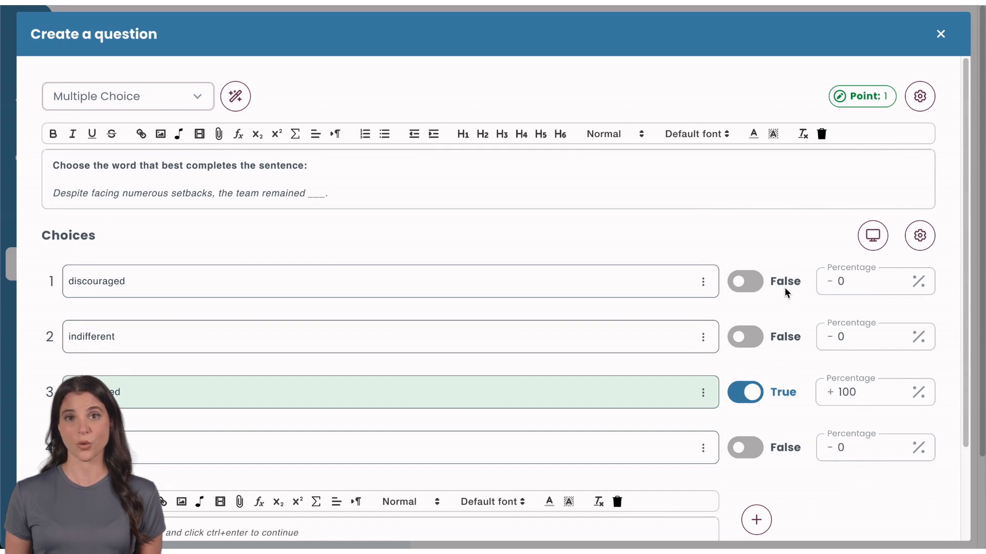
# Step: Try the Dropdown and Grid display types for the question's choices
pyautogui.click(873, 238)
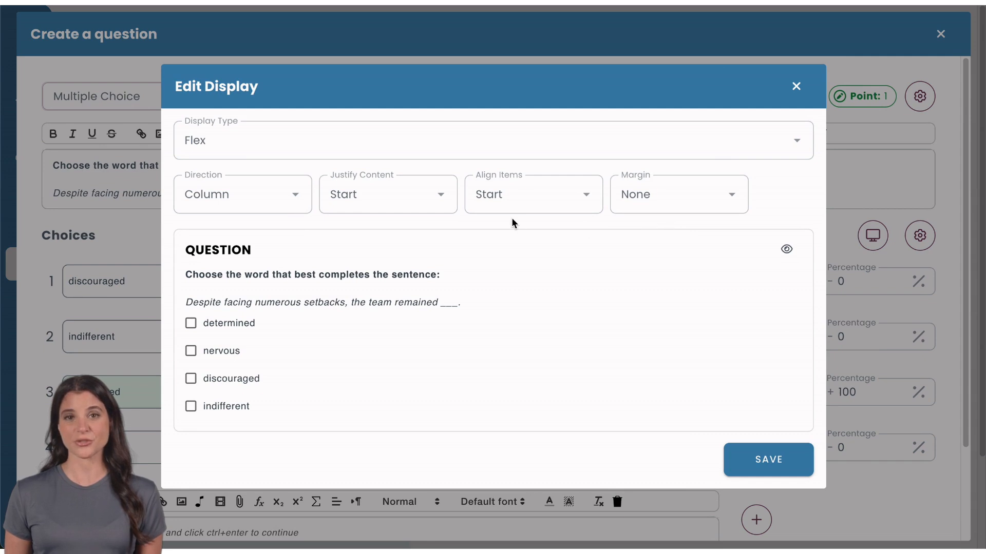
pyautogui.click(502, 148)
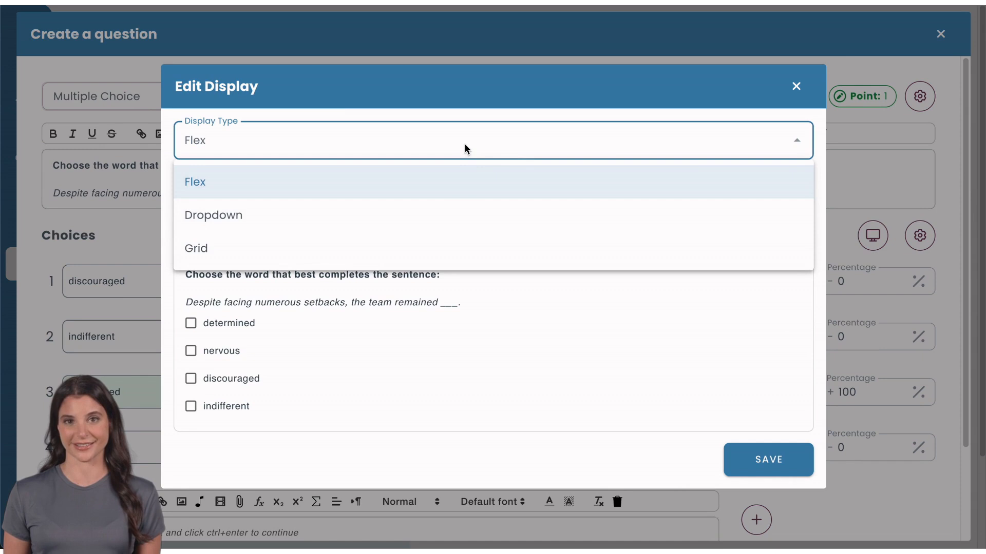
pyautogui.click(449, 228)
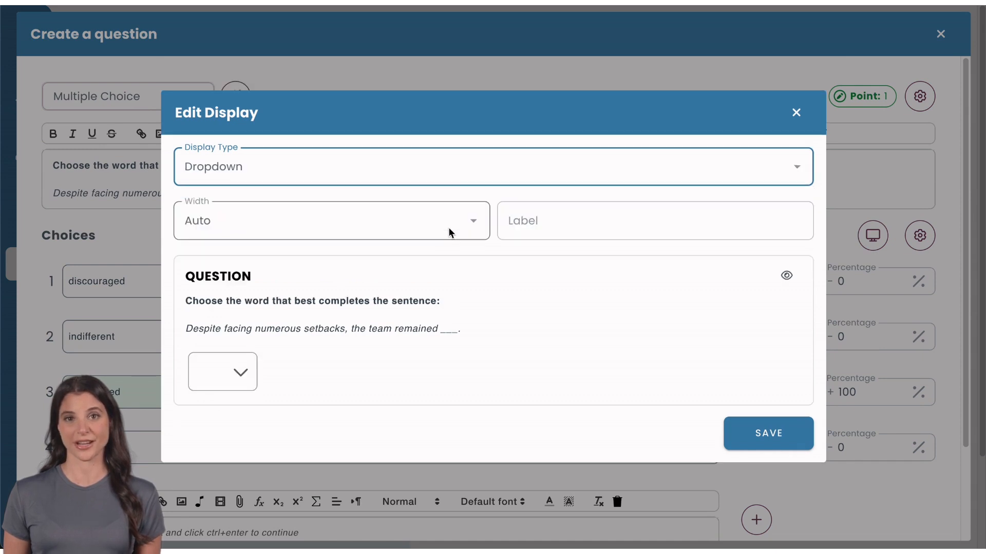
pyautogui.click(449, 175)
pyautogui.click(438, 277)
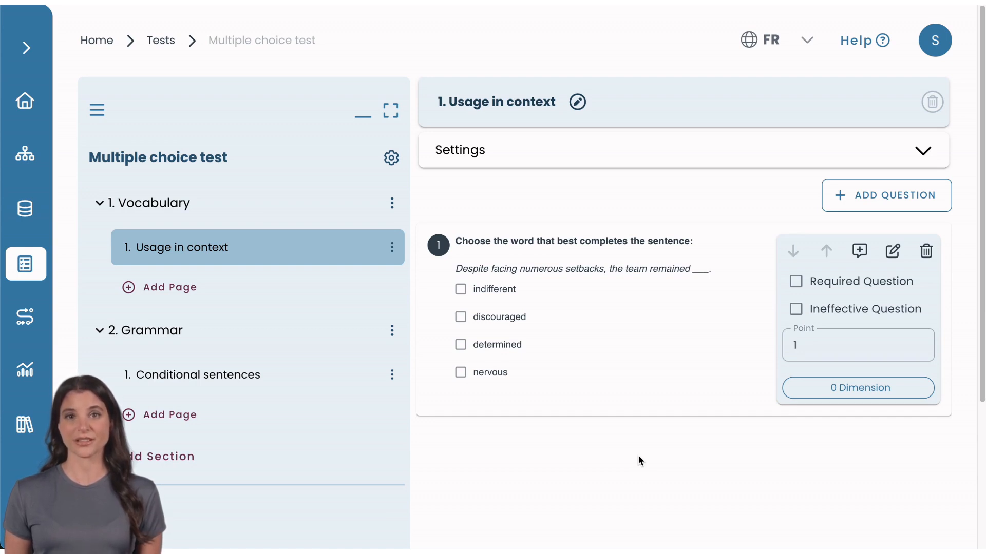
# Step: Start a dynamic page builder in the Vocabulary section and open the question selection for its pool
pyautogui.click(175, 285)
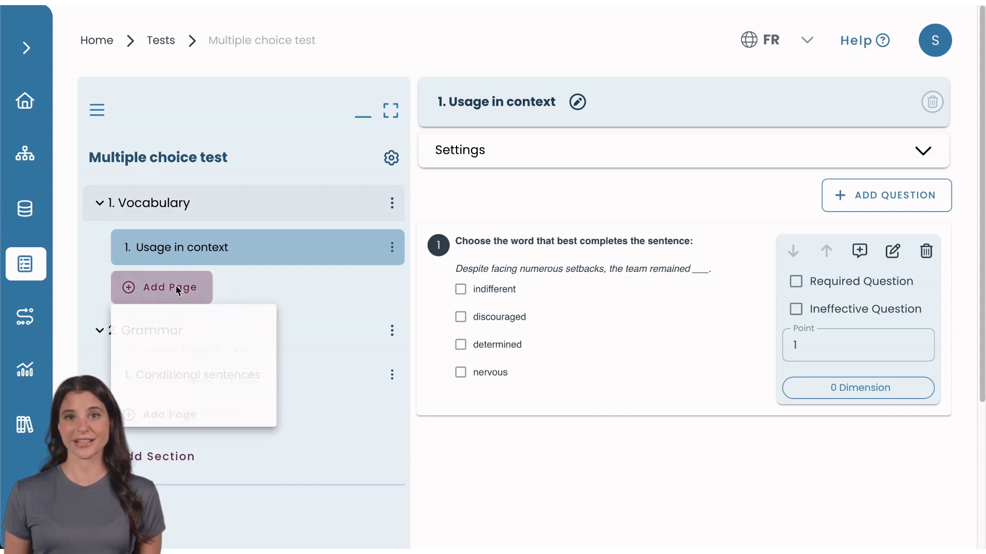
pyautogui.click(166, 378)
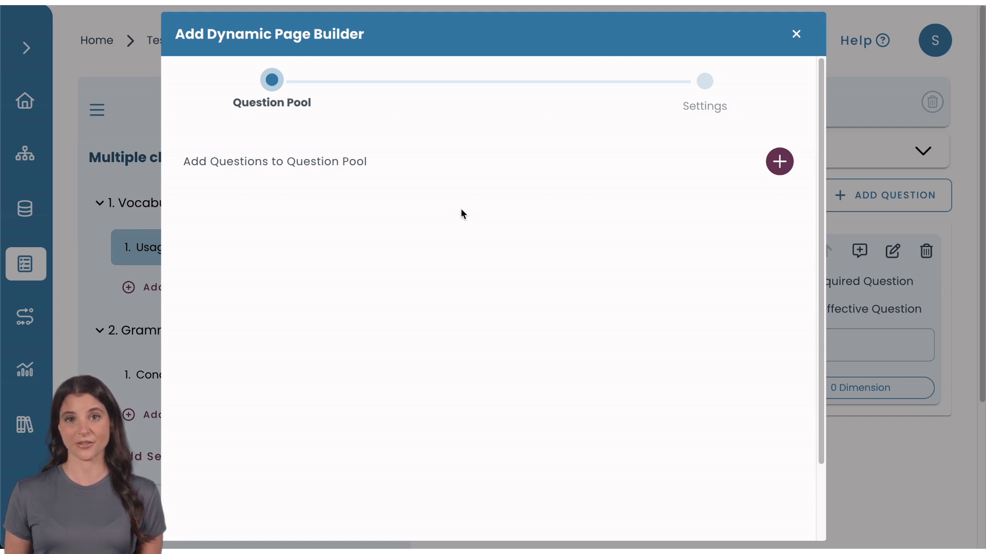
pyautogui.click(769, 165)
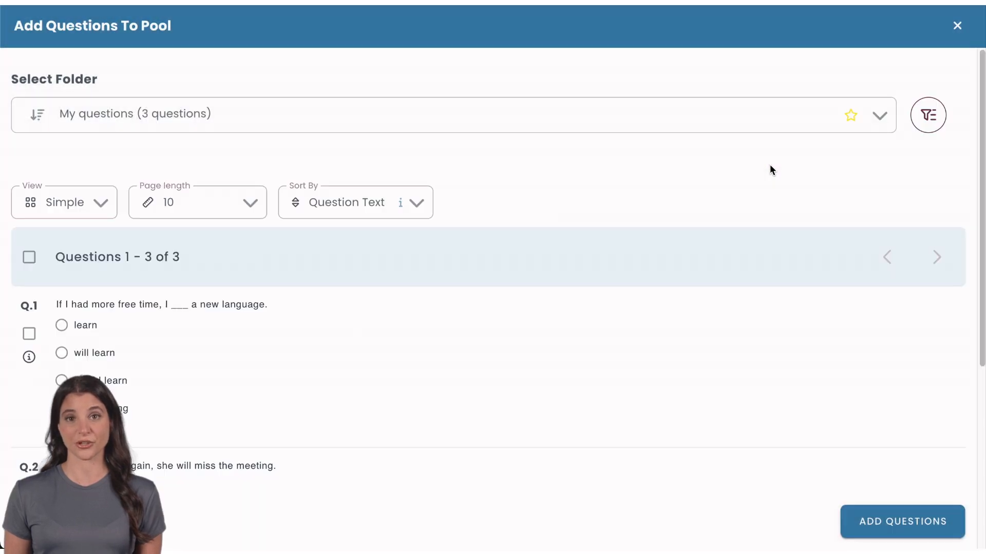
# Step: Add all the questions from the "My questions" folder to the dynamic page's question pool
pyautogui.click(879, 114)
pyautogui.click(880, 113)
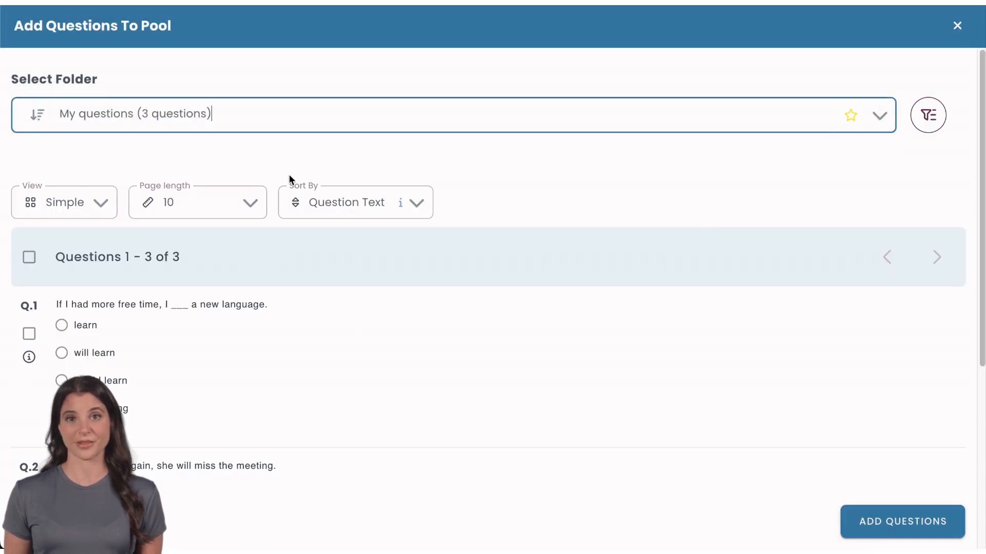
pyautogui.click(29, 257)
pyautogui.scroll(-1, 300, 335)
pyautogui.scroll(-5, 301, 334)
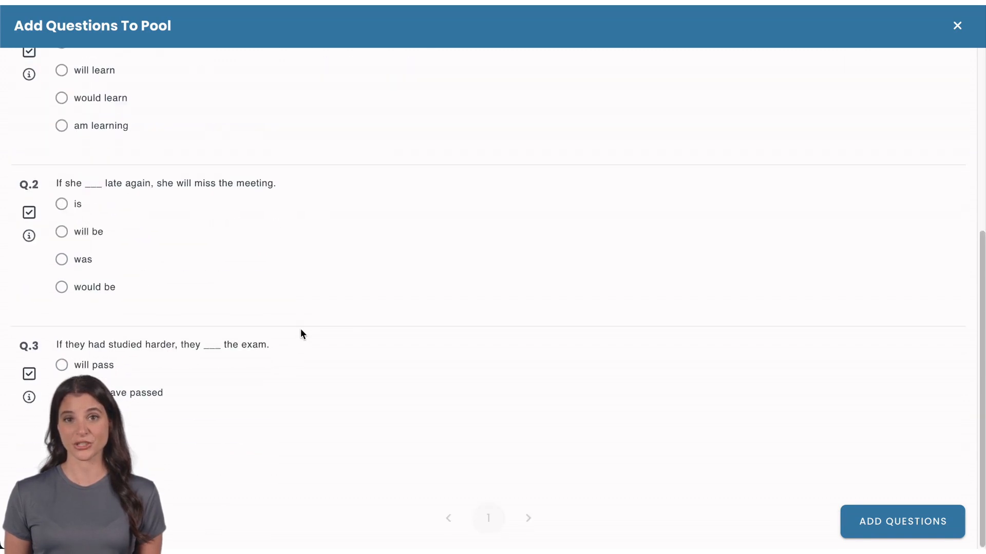
pyautogui.scroll(5, 301, 334)
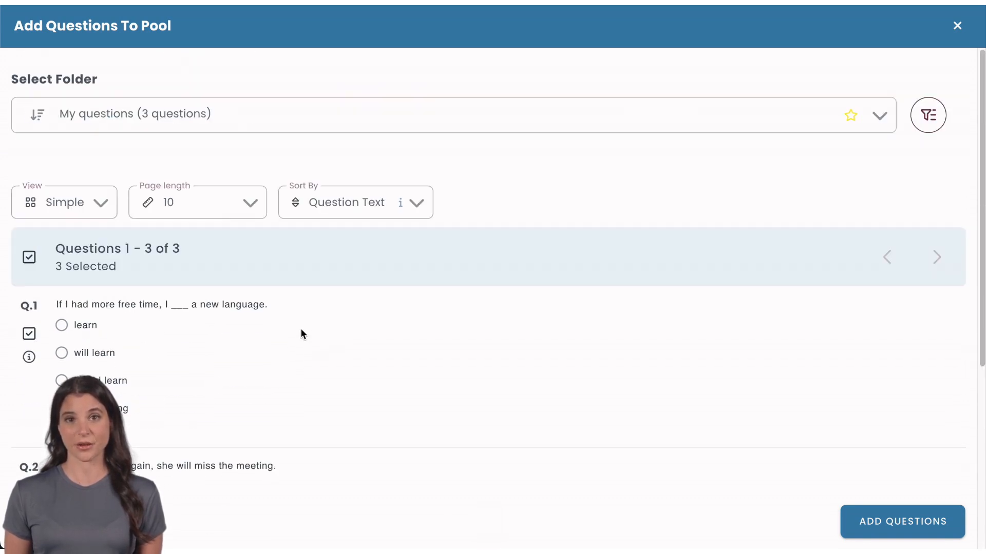
pyautogui.click(901, 529)
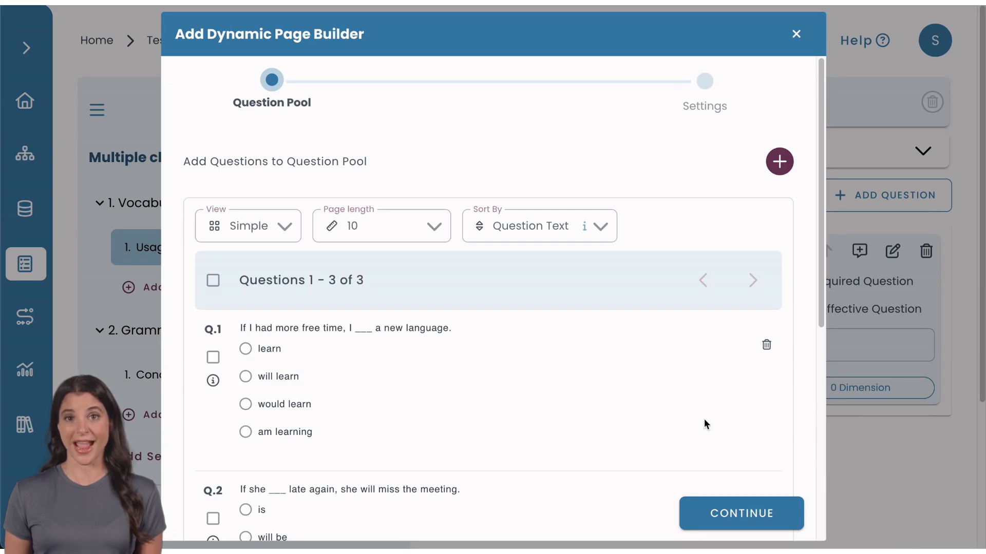
# Step: Title the dynamic page, give it a 10-minute time limit, make answers required, and save it
pyautogui.click(724, 514)
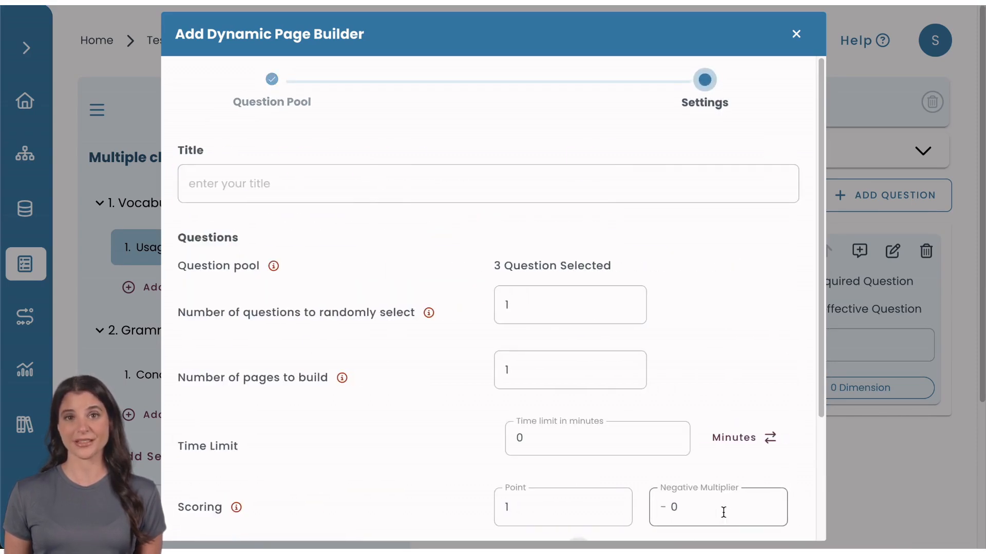
pyautogui.click(691, 191)
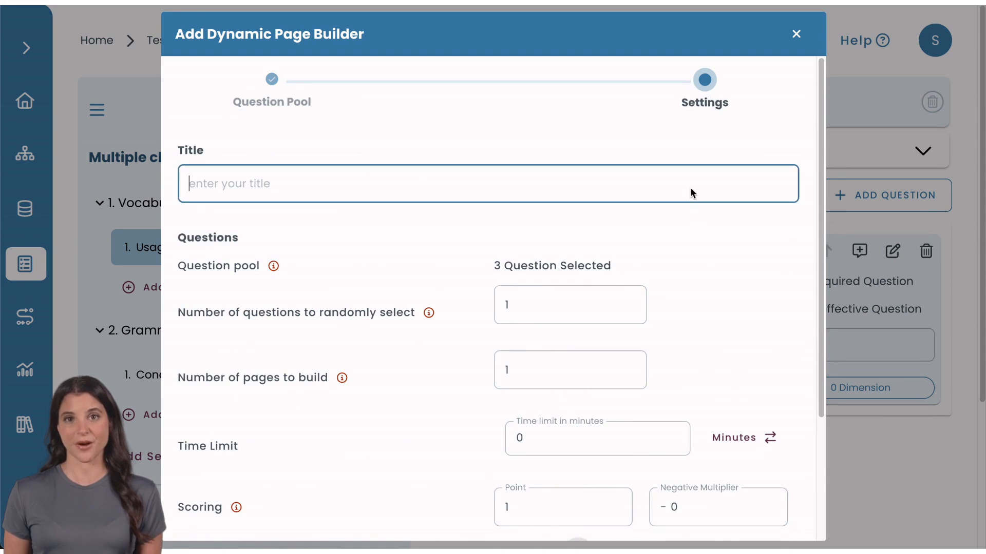
pyautogui.scroll(-3, 718, 286)
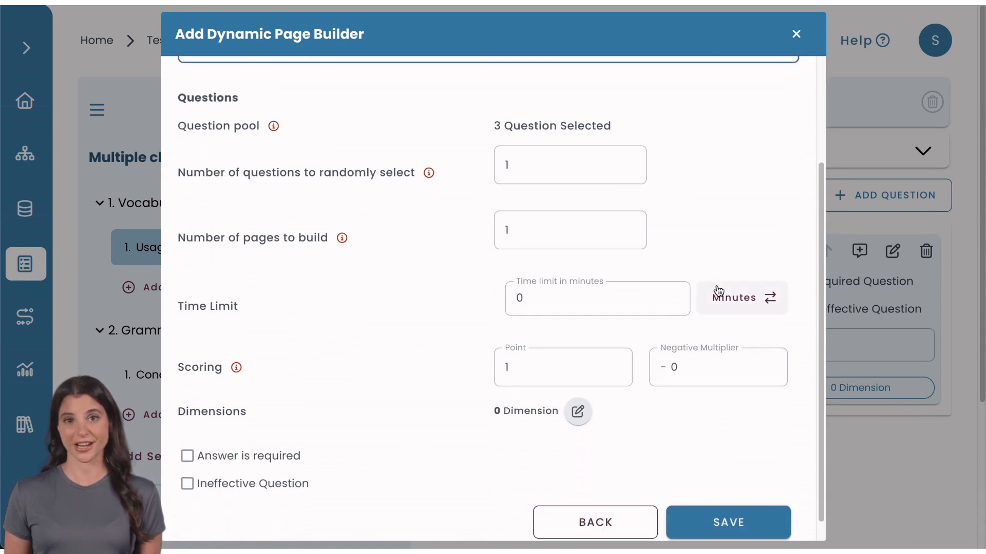
pyautogui.scroll(-1, 718, 289)
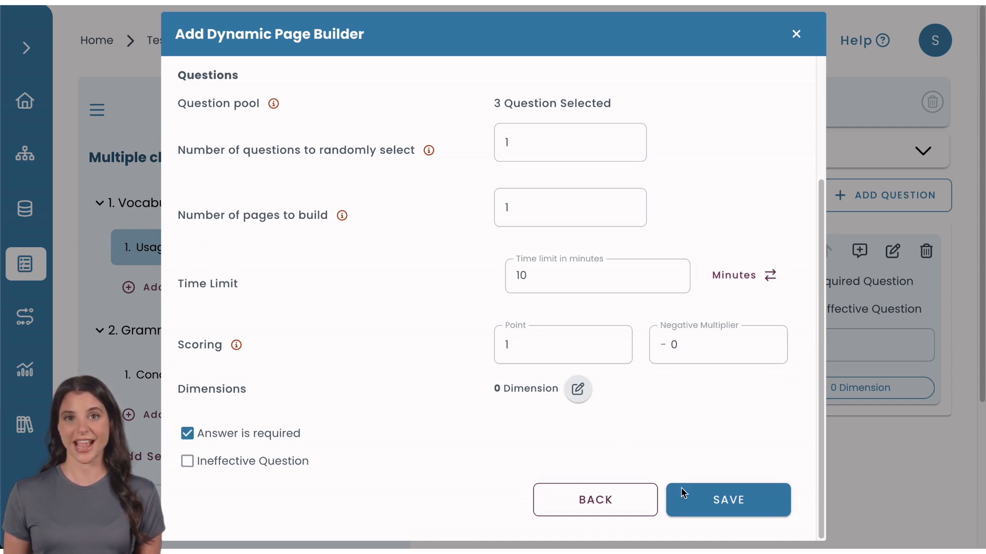
pyautogui.click(704, 504)
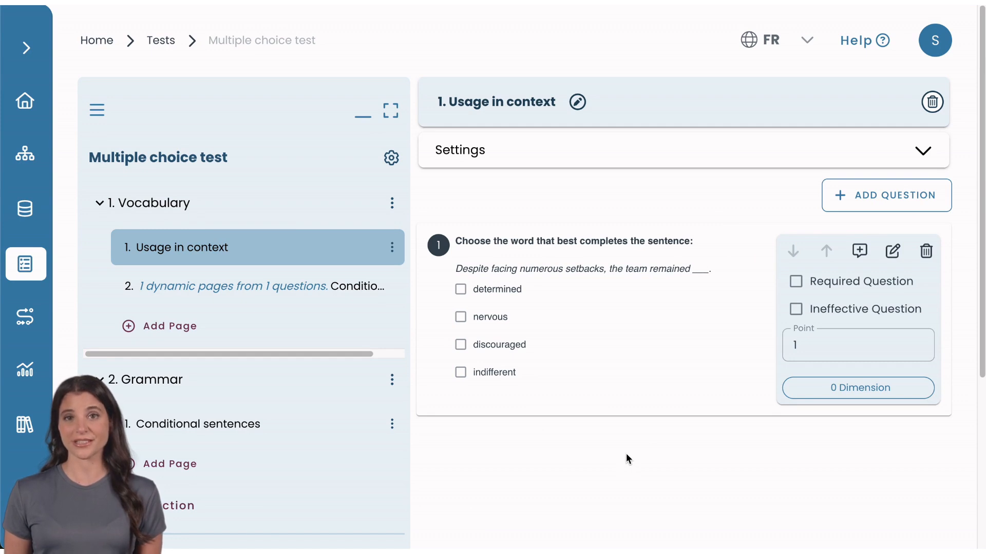
# Step: Start a multiple choice question with quick creation, scripting "After the long hike, they were completely ___." with choices exhausted, excited, nervous and relieved
pyautogui.click(845, 211)
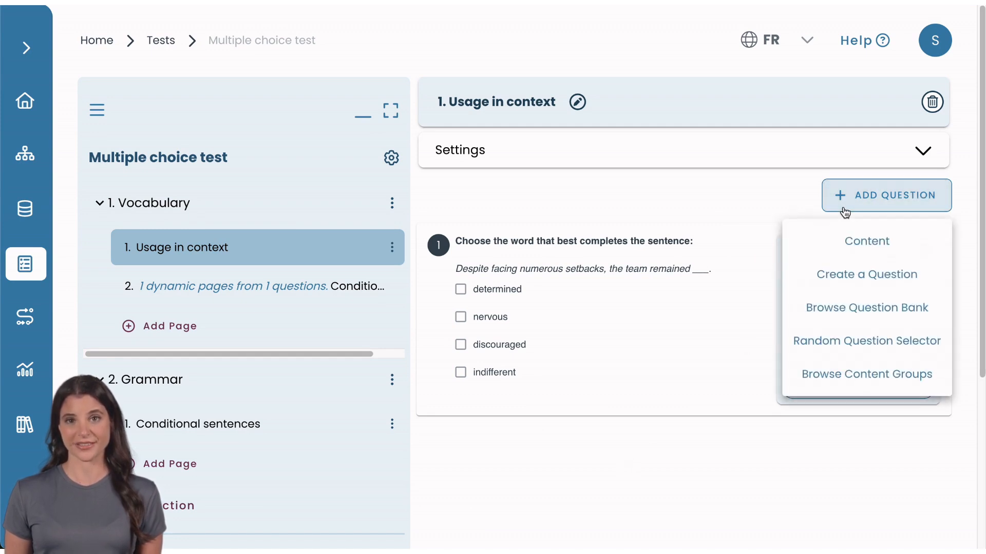
pyautogui.click(861, 286)
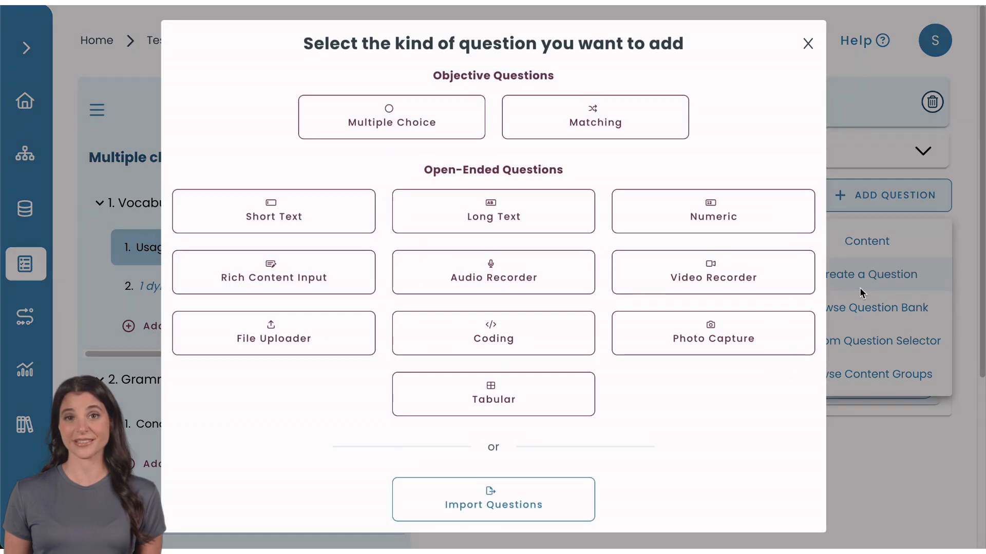
pyautogui.click(399, 128)
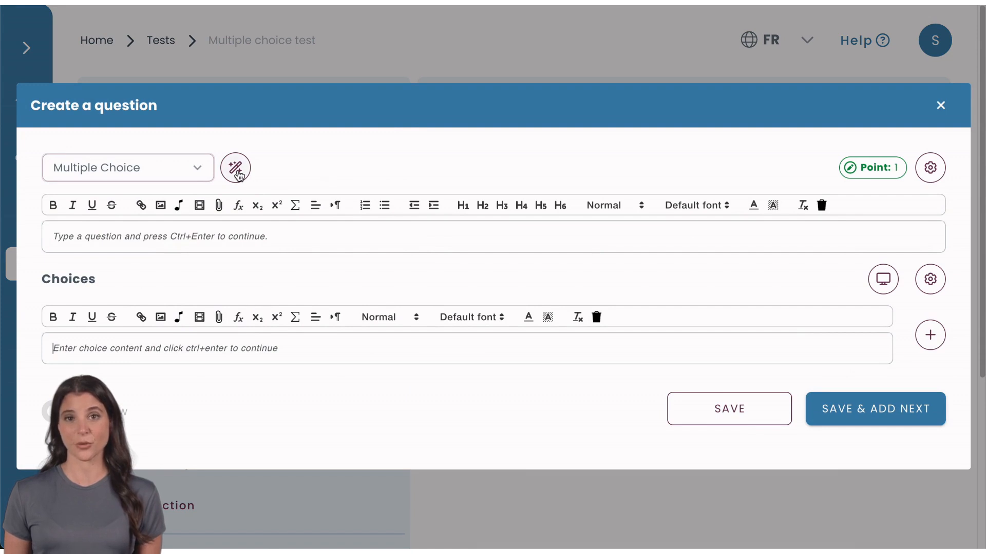
pyautogui.click(238, 172)
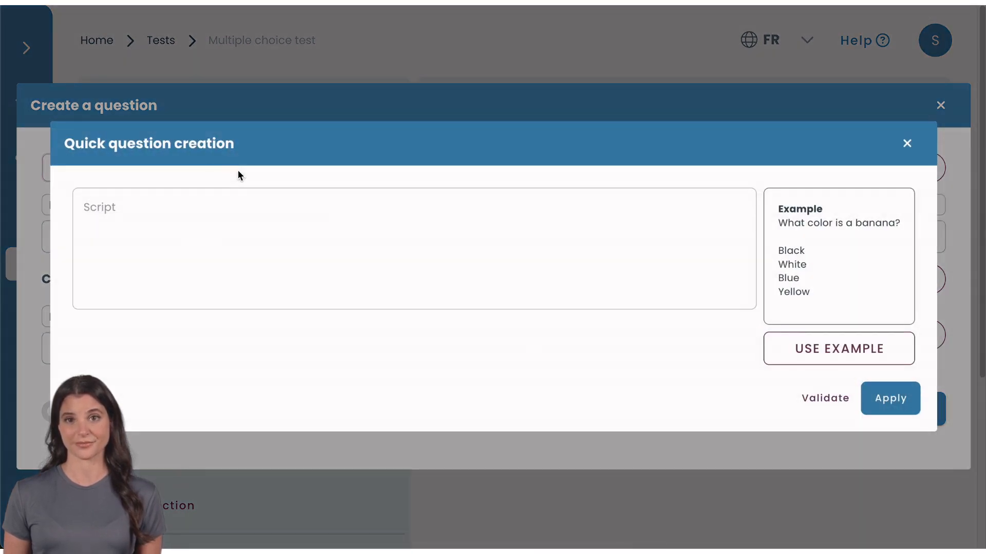
pyautogui.click(239, 198)
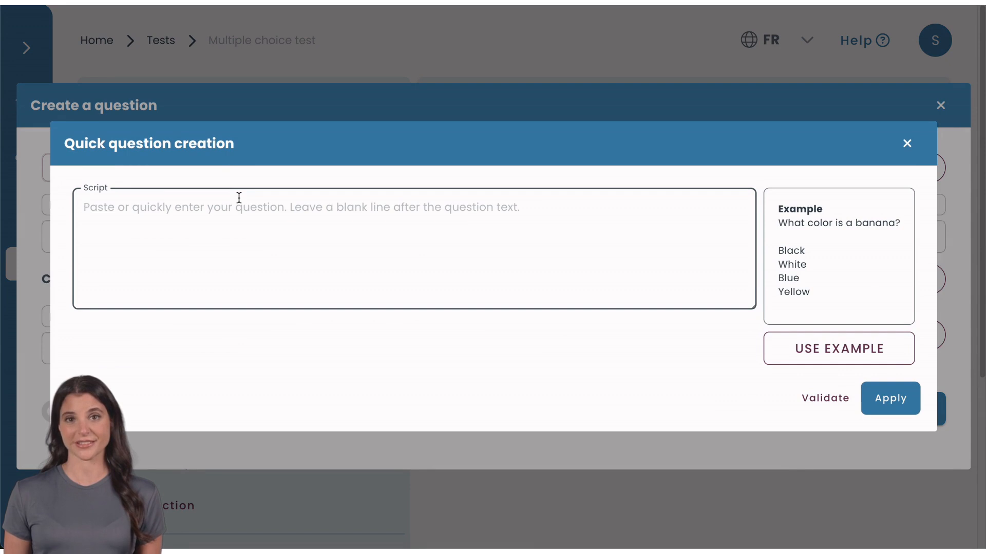
pyautogui.write('After the long hike, they were completely ___. ○ exhausted ○ excited ○ nervous ○ relieved')
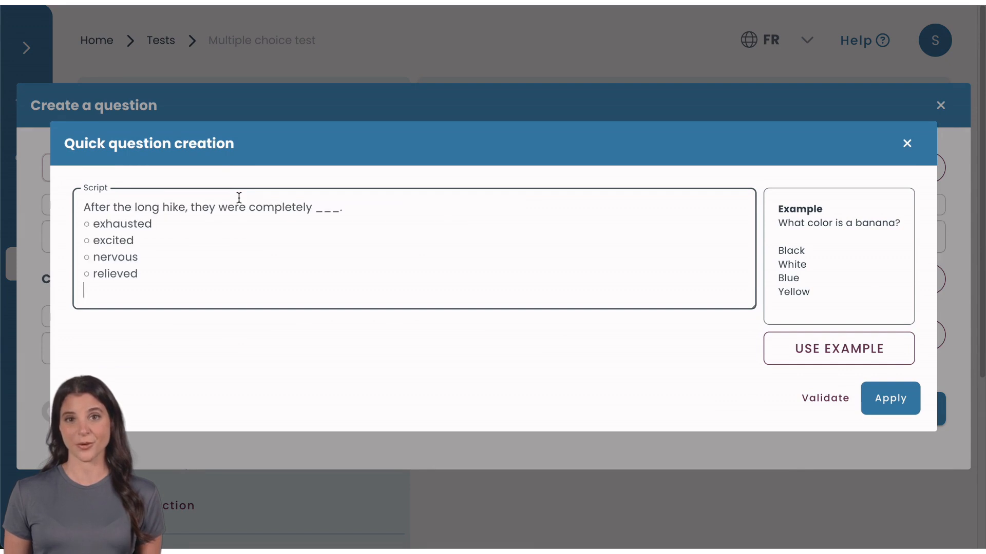
# Step: Separate the question text from its choices with a blank line, validate the script, and apply it
pyautogui.click(373, 213)
pyautogui.press('Return')
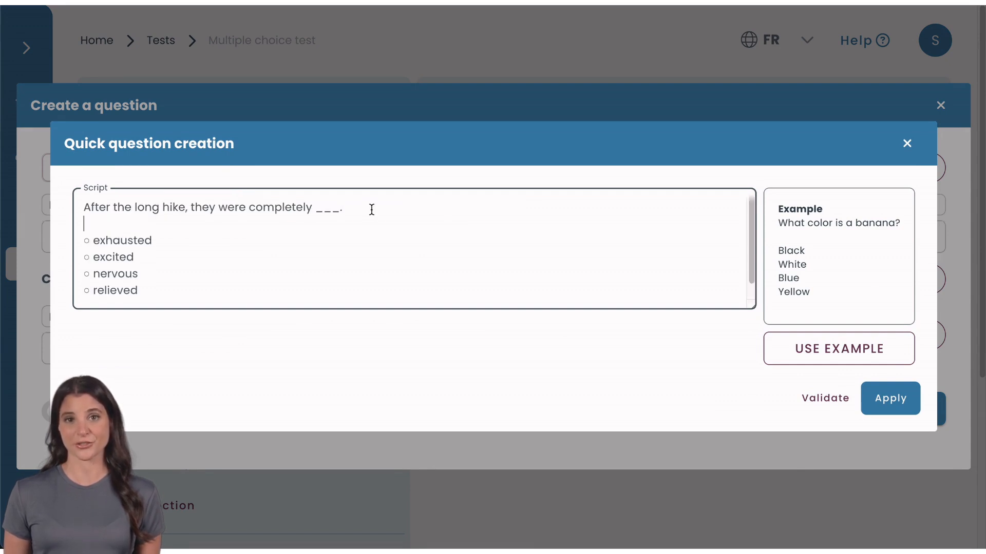
pyautogui.moveTo(246, 299); pyautogui.dragTo(82, 240)
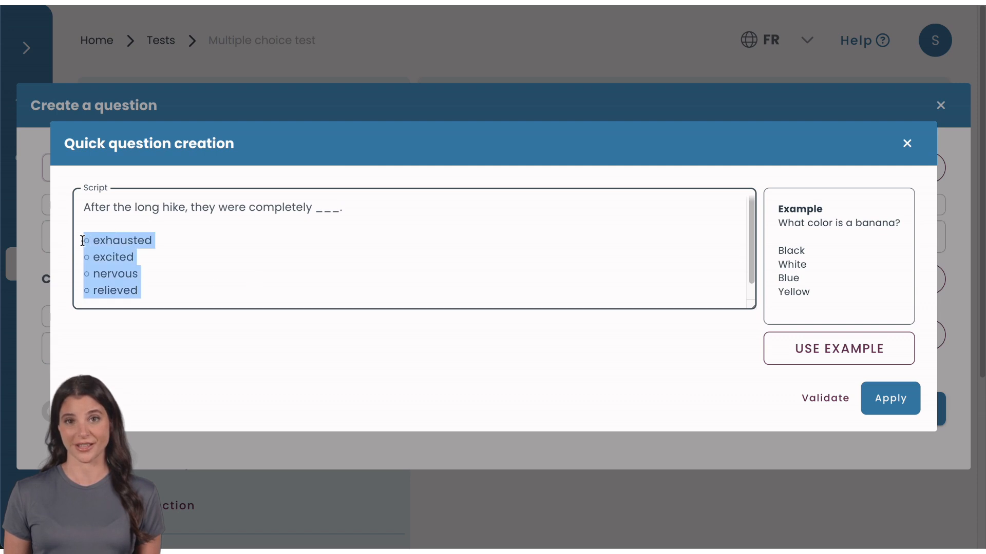
pyautogui.click(200, 226)
pyautogui.click(820, 404)
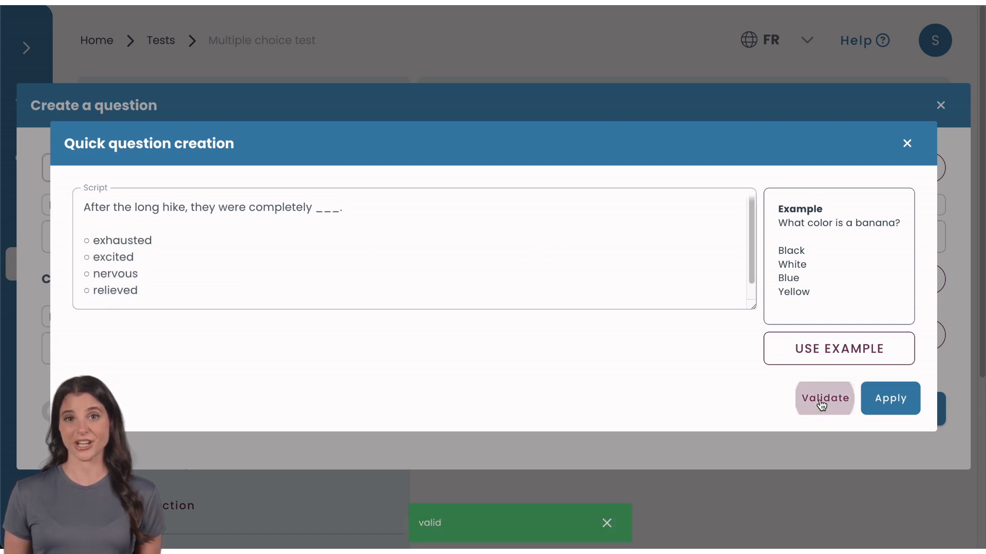
pyautogui.click(891, 398)
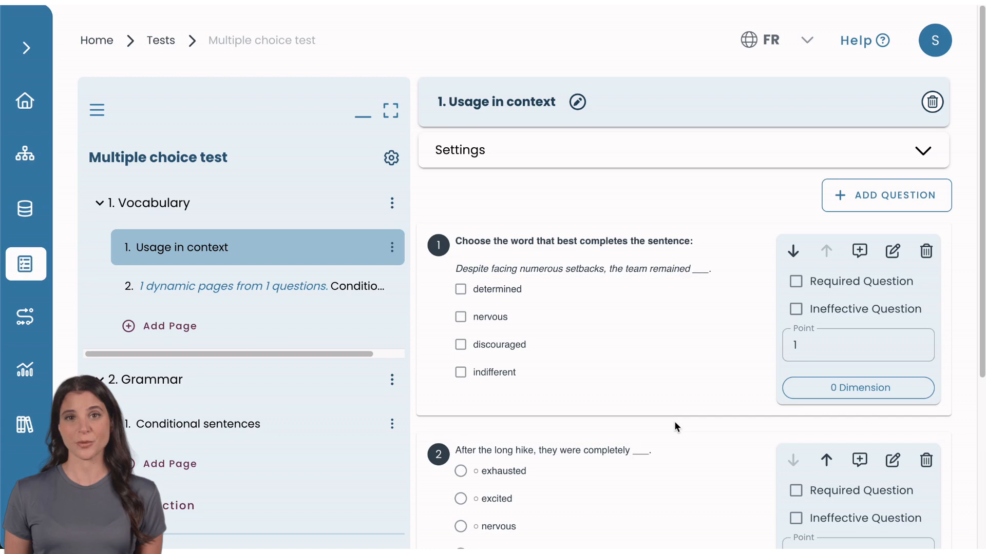
pyautogui.click(900, 186)
pyautogui.click(871, 275)
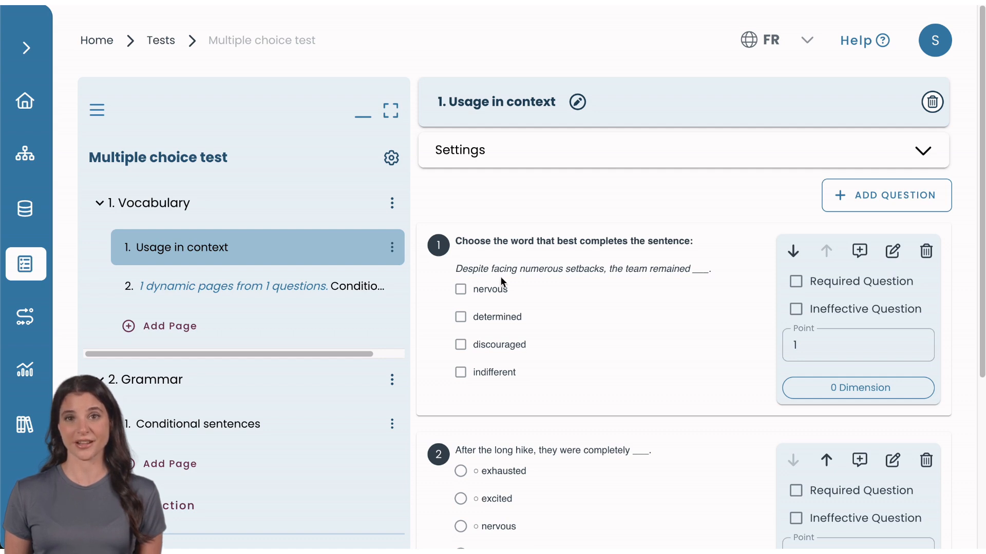
# Step: Set the whole test's time limit to 40 minutes in its settings and save it
pyautogui.click(393, 162)
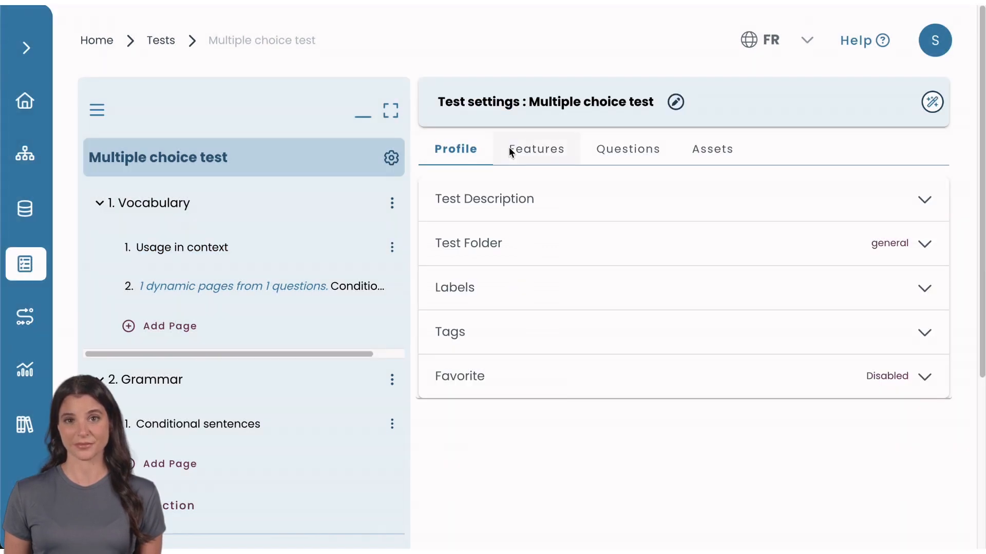
pyautogui.click(509, 148)
pyautogui.click(489, 375)
pyautogui.click(497, 446)
pyautogui.doubleClick(497, 446)
pyautogui.write('40')
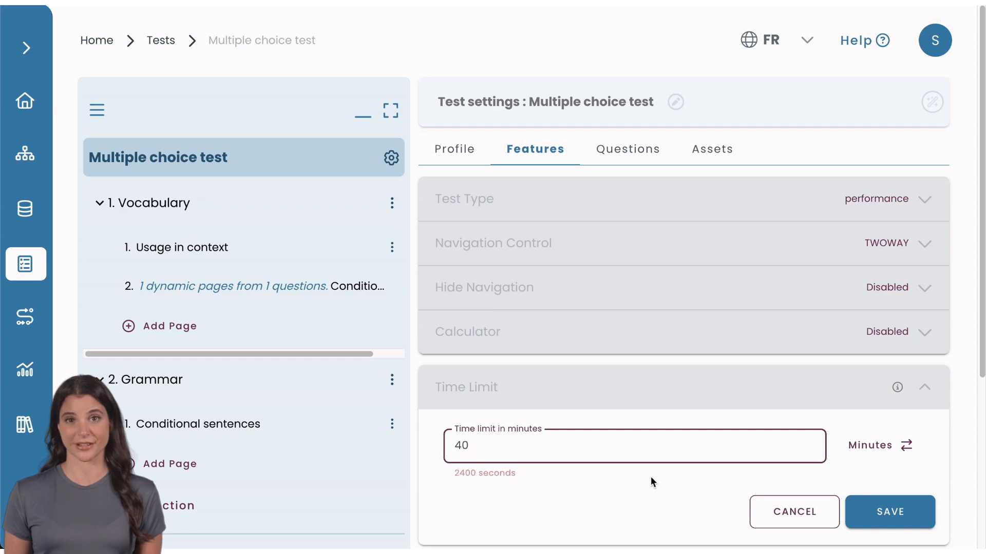
pyautogui.click(861, 503)
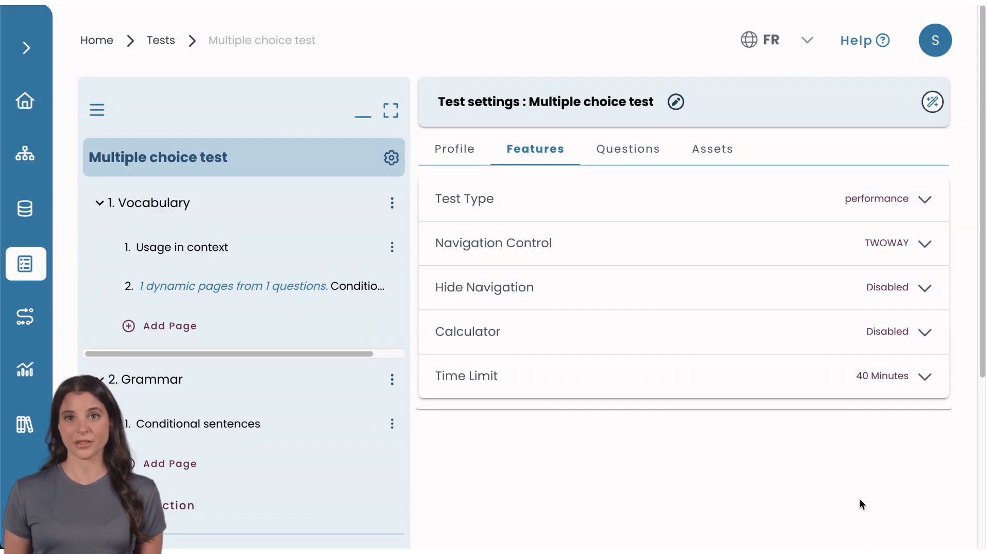
# Step: Set the Vocabulary section's time limit to 20 minutes and save it
pyautogui.doubleClick(260, 202)
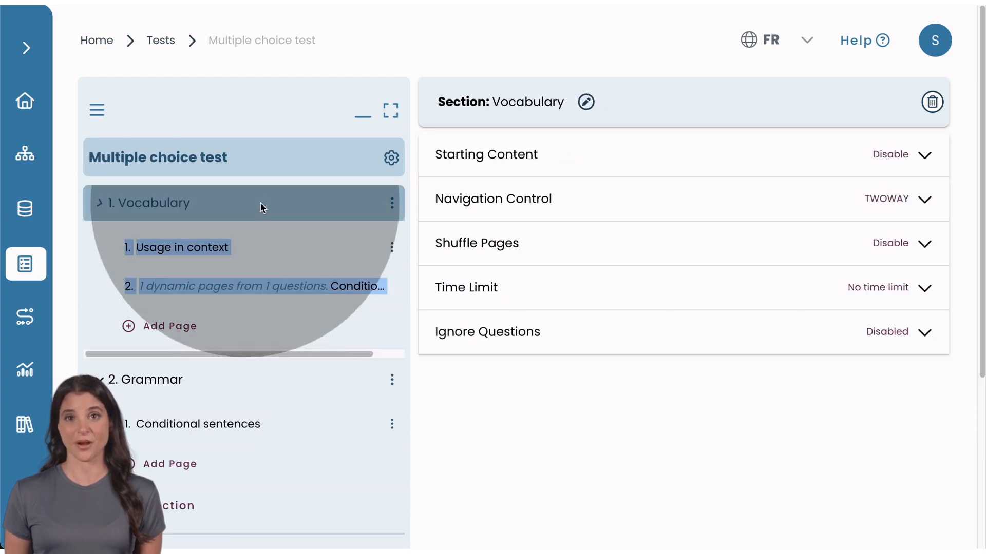
pyautogui.click(491, 294)
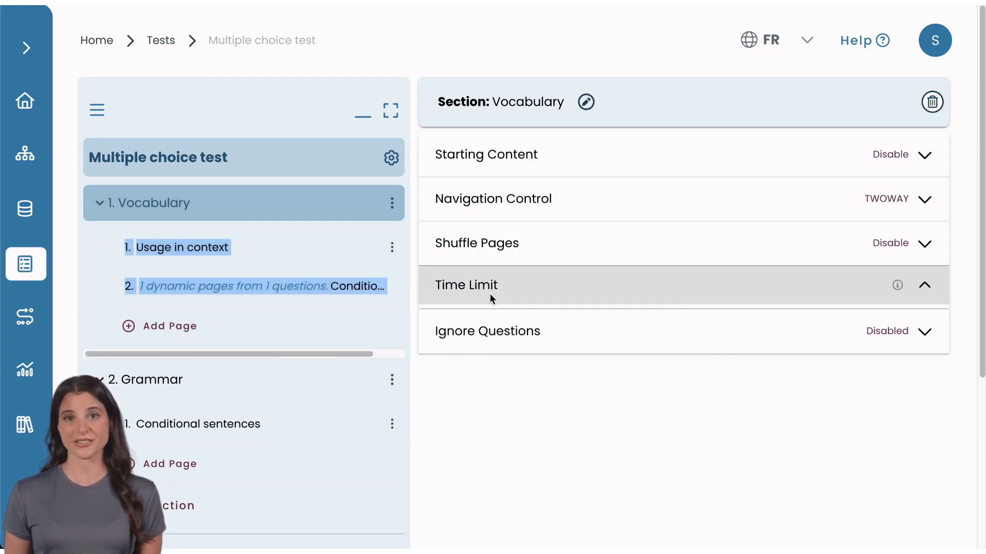
pyautogui.doubleClick(493, 369)
pyautogui.write('20')
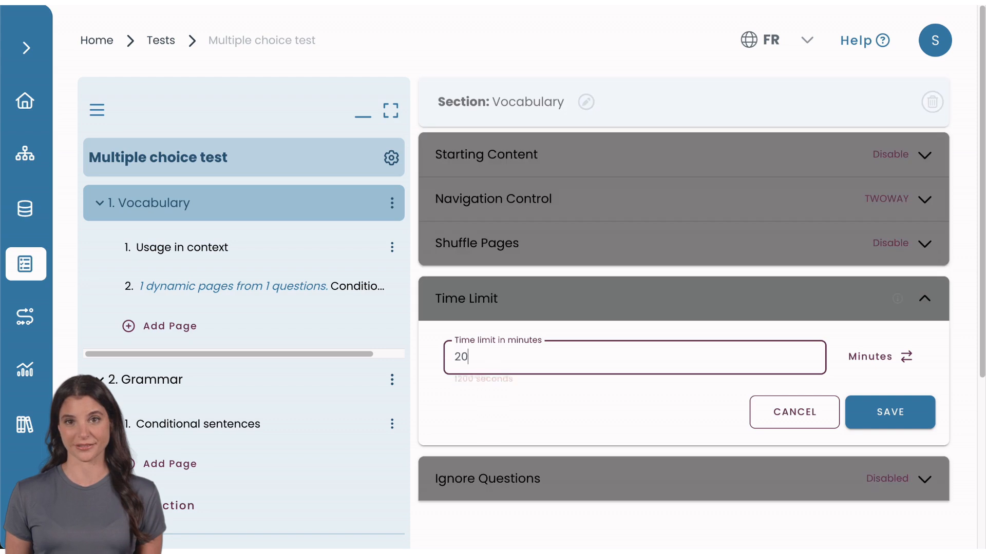
pyautogui.click(865, 410)
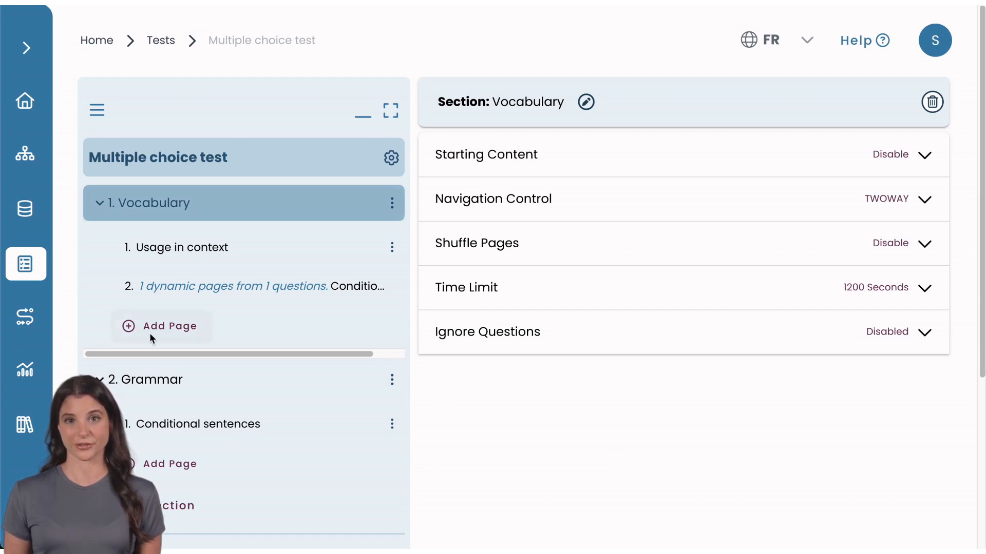
# Step: Start a Real Usage task with Self-Registration, titled "Multiple choice test", in the "multiple choice" folder with the Certification use case
pyautogui.click(22, 317)
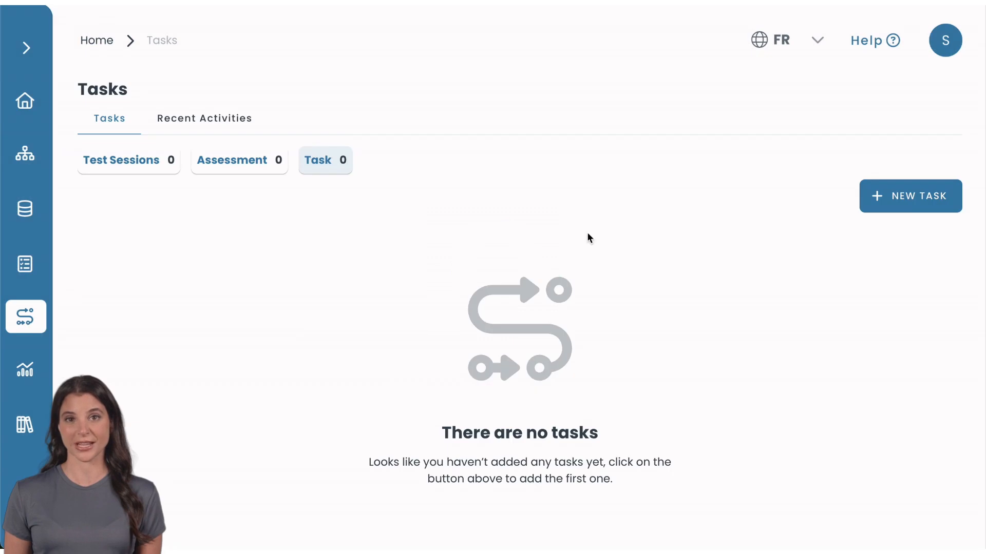
pyautogui.click(910, 206)
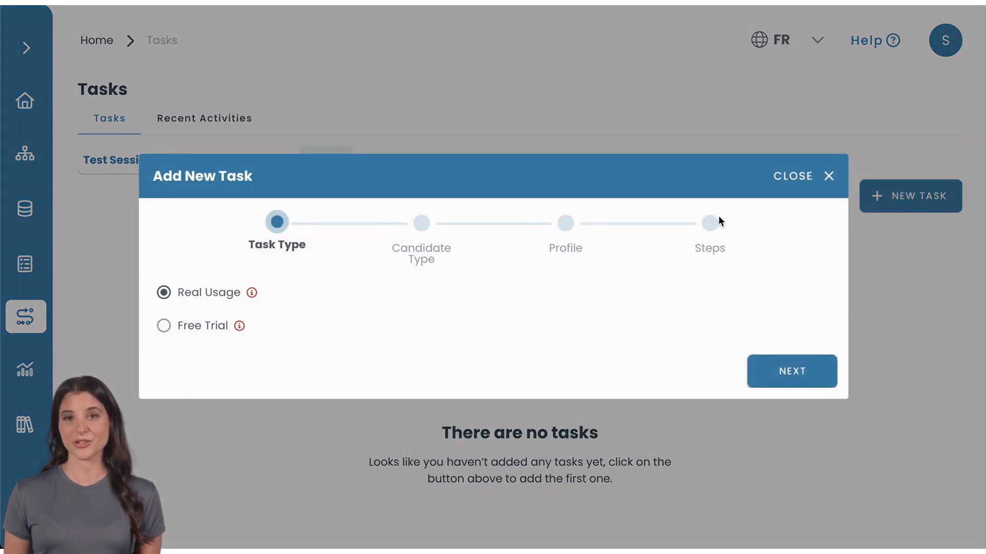
pyautogui.click(770, 374)
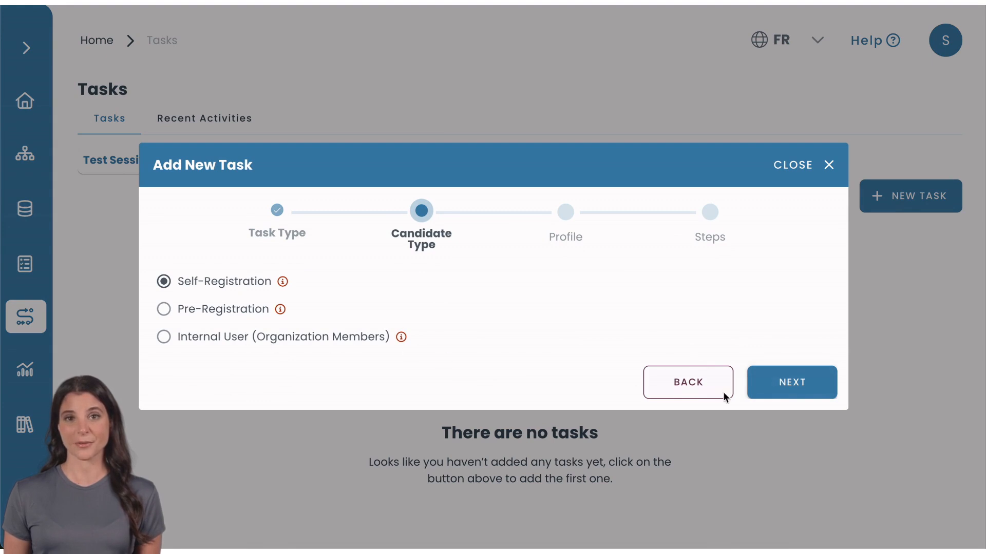
pyautogui.click(791, 391)
pyautogui.click(719, 255)
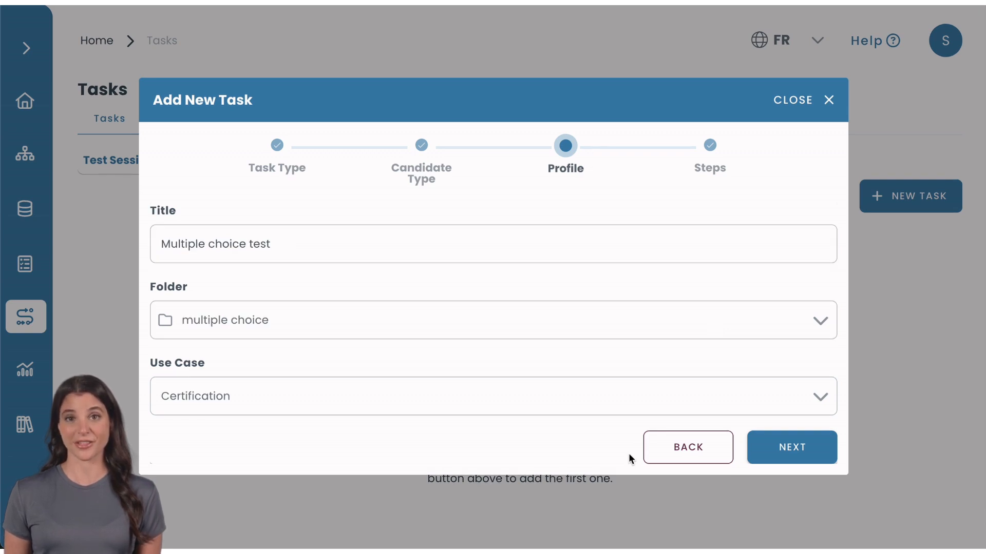
pyautogui.click(753, 449)
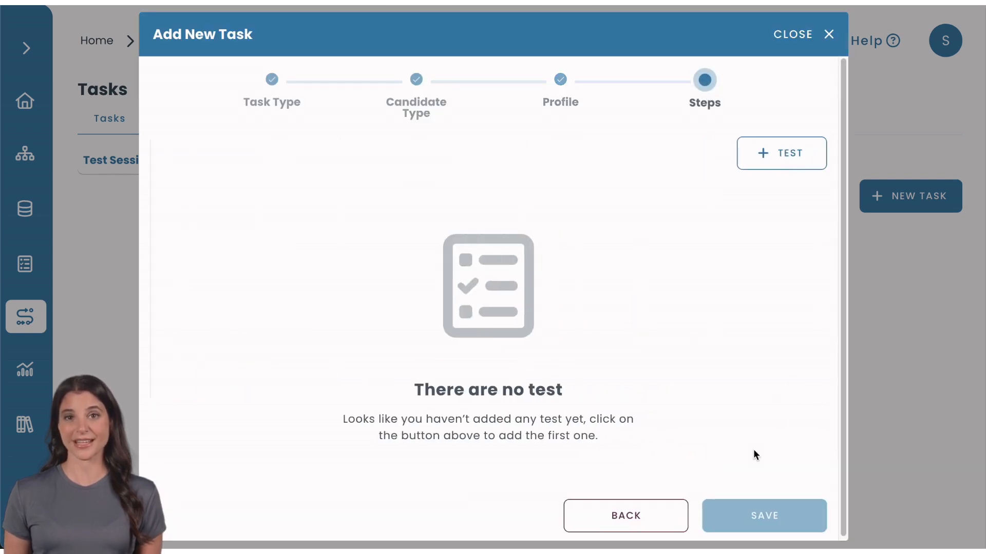
# Step: Choose "Multiple choice test" as the task's test, with Video webcam recording and auto cheating detection by A.I
pyautogui.click(788, 158)
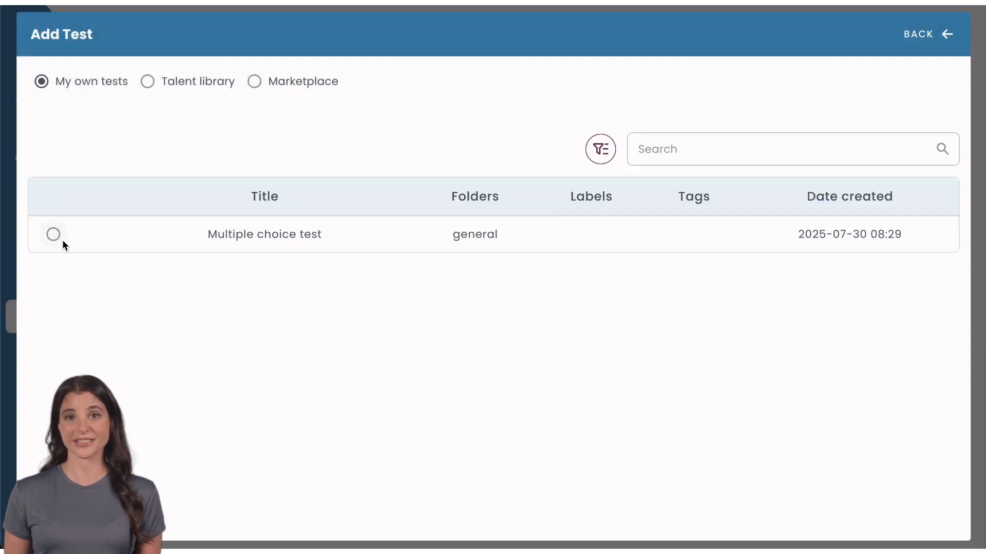
pyautogui.click(54, 238)
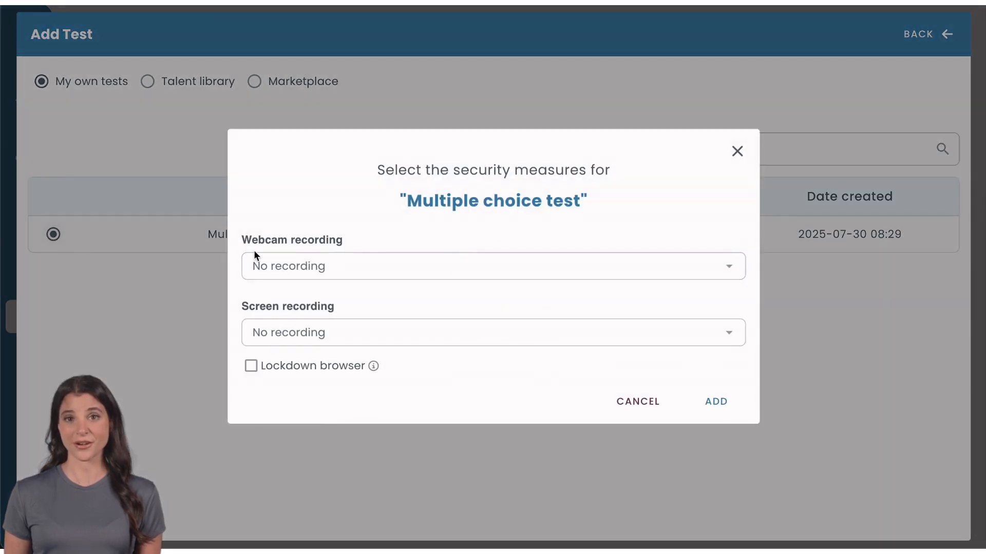
pyautogui.click(362, 265)
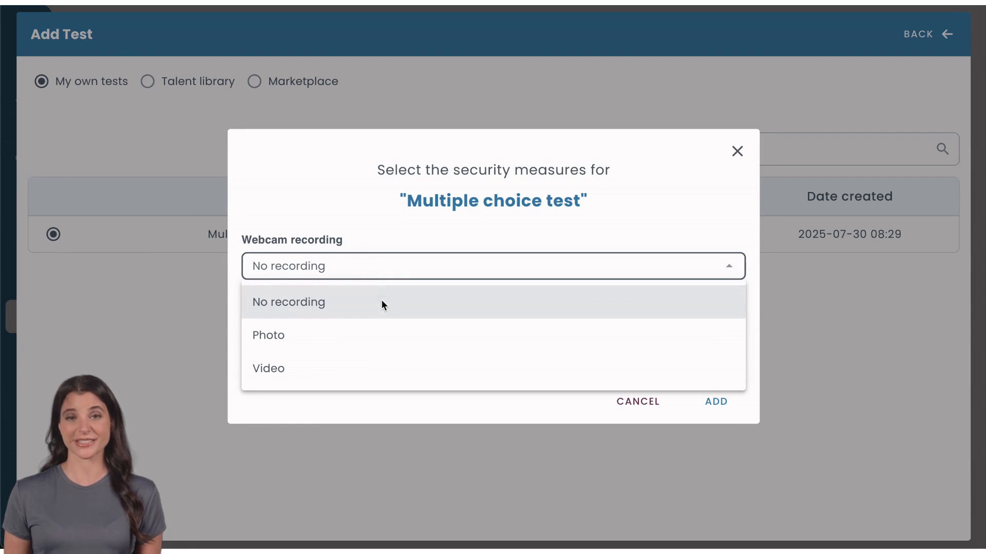
pyautogui.click(379, 361)
pyautogui.click(245, 282)
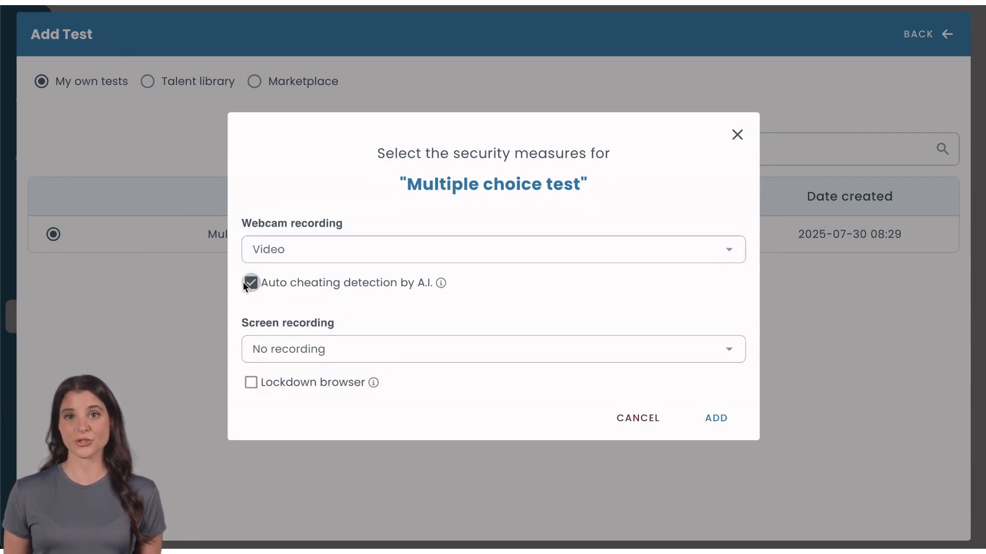
# Step: Set screen recording to Screencapture, enable the lockdown browser, add the test to the task, and save the task
pyautogui.click(277, 349)
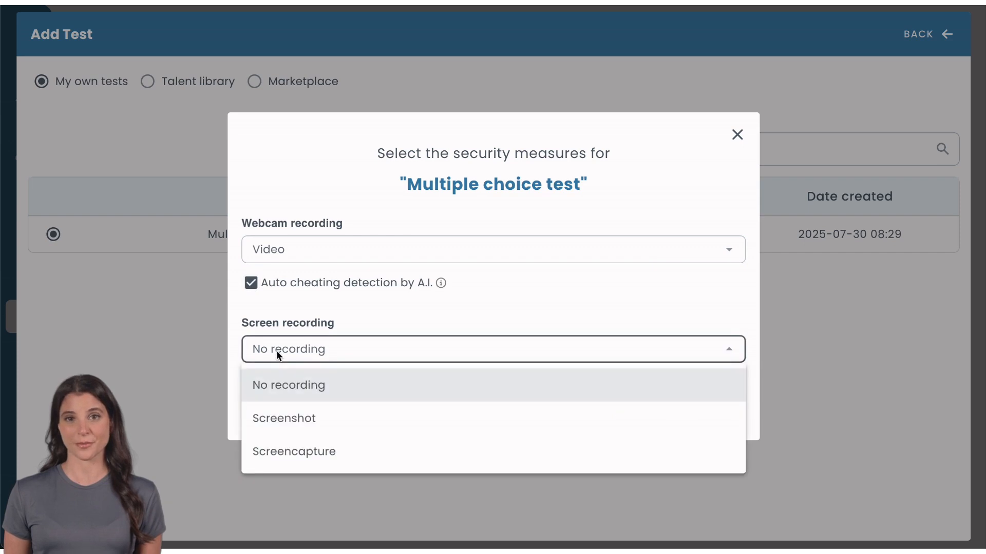
pyautogui.click(286, 449)
pyautogui.click(251, 384)
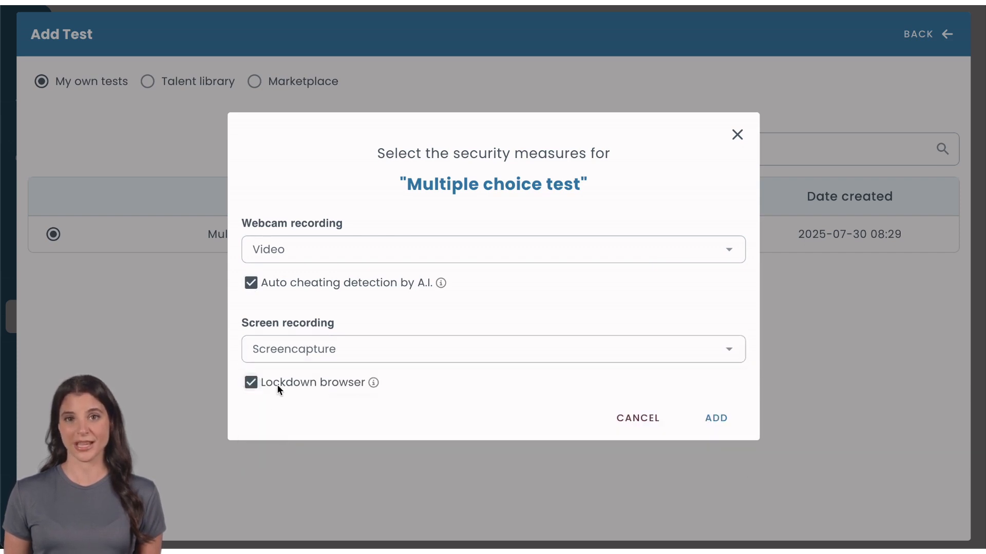
pyautogui.click(701, 419)
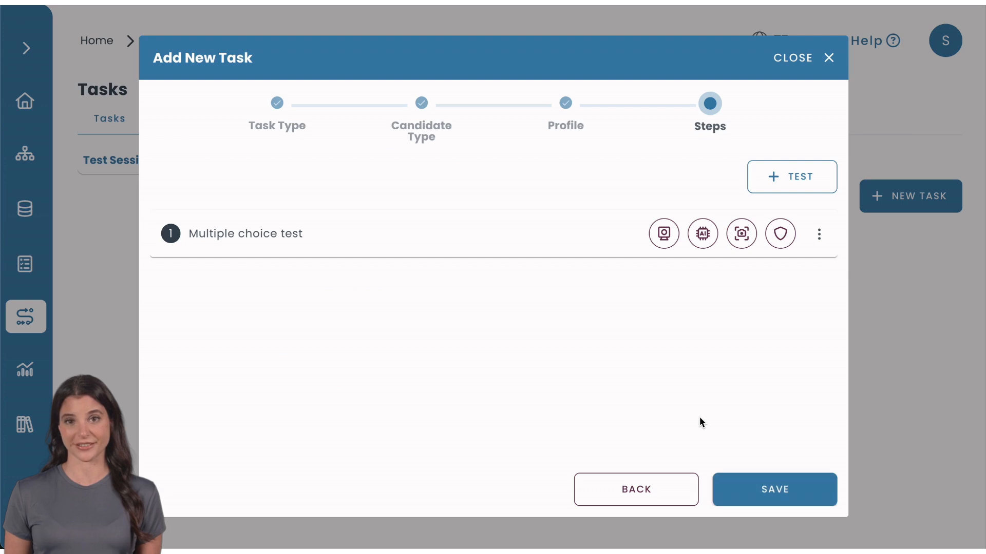
pyautogui.click(785, 483)
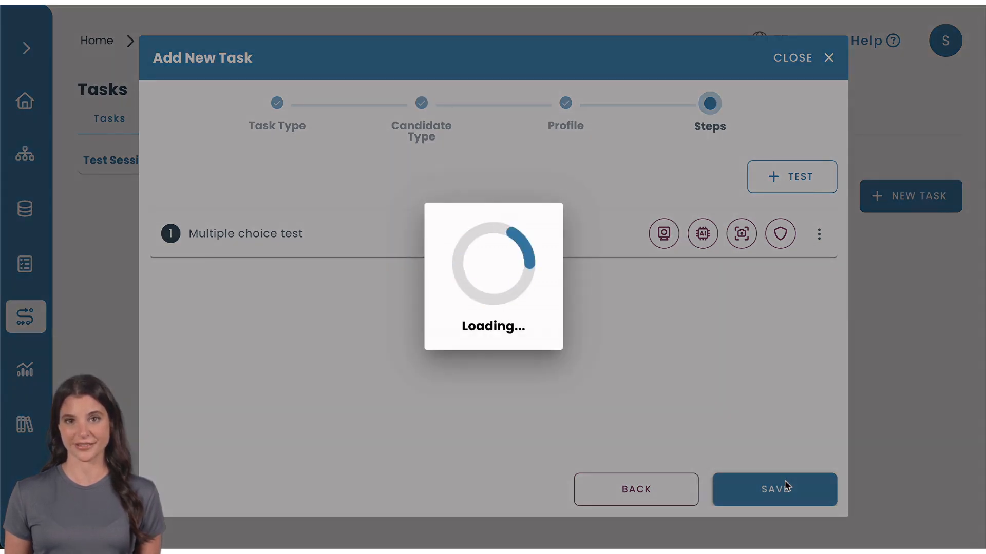